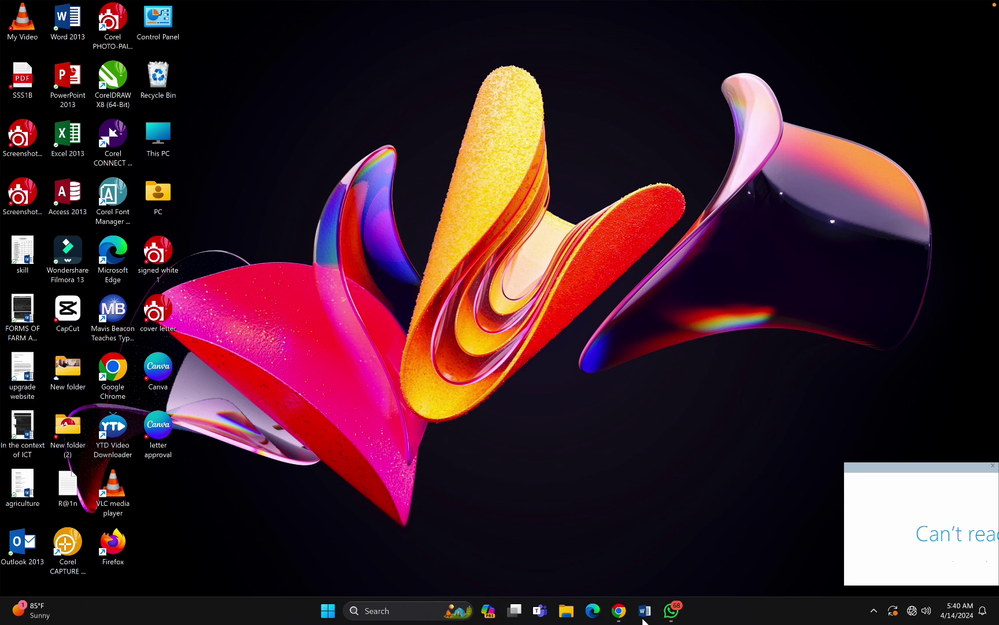
Start Word with a new blank document and maximize its window
left_click(643, 617)
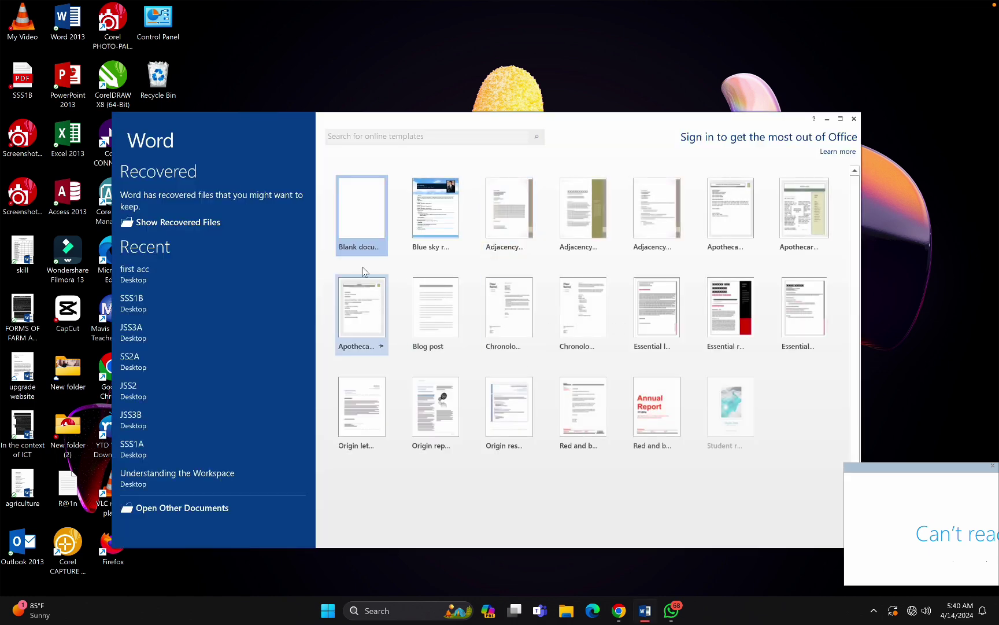
left_click(375, 223)
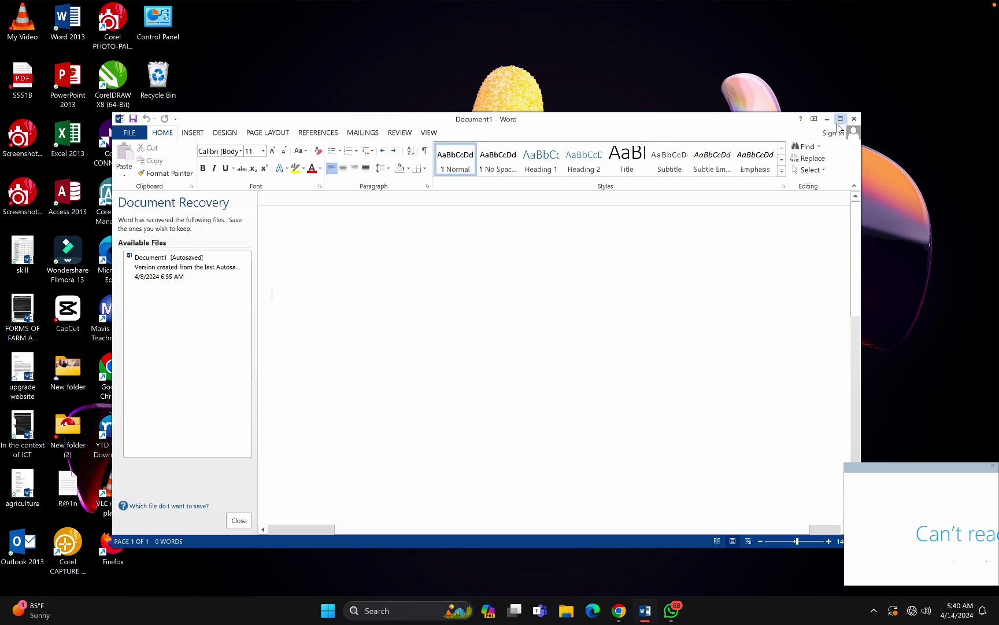
left_click(840, 118)
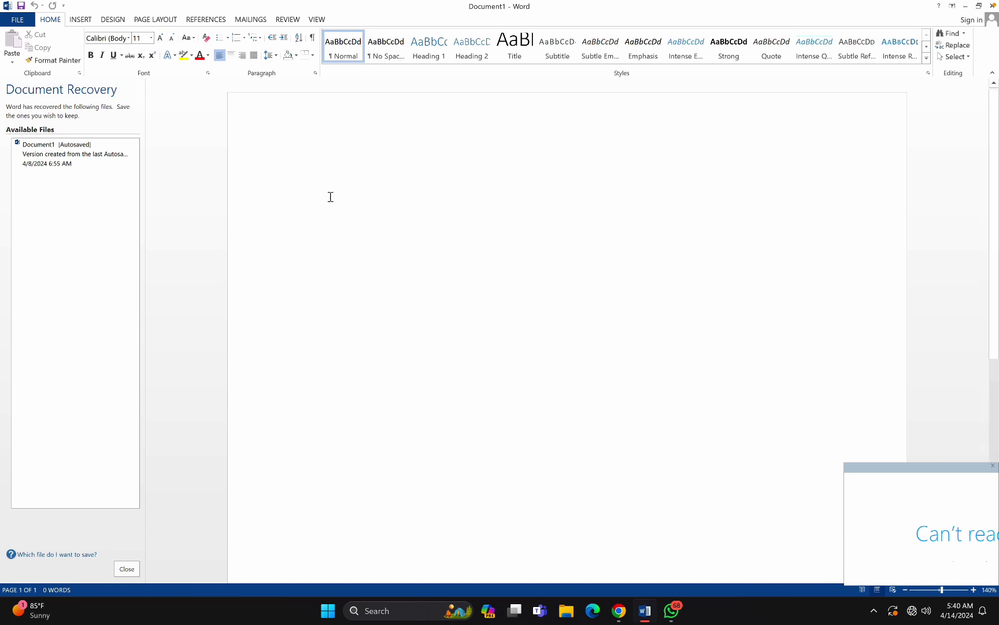
type("sfn")
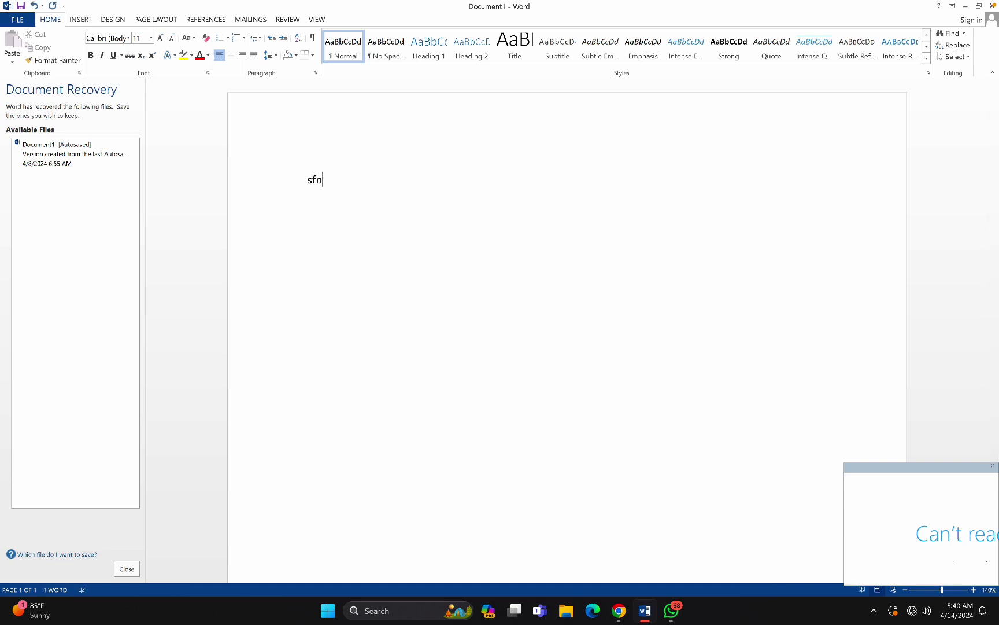
type("vssdahgghh")
key("BackSpace")
key("BackSpace")
key("BackSpace")
key("BackSpace")
key("BackSpace")
key("BackSpace")
key("BackSpace")
key("BackSpace")
key("BackSpace")
key("BackSpace")
key("BackSpace")
key("BackSpace")
key("BackSpace")
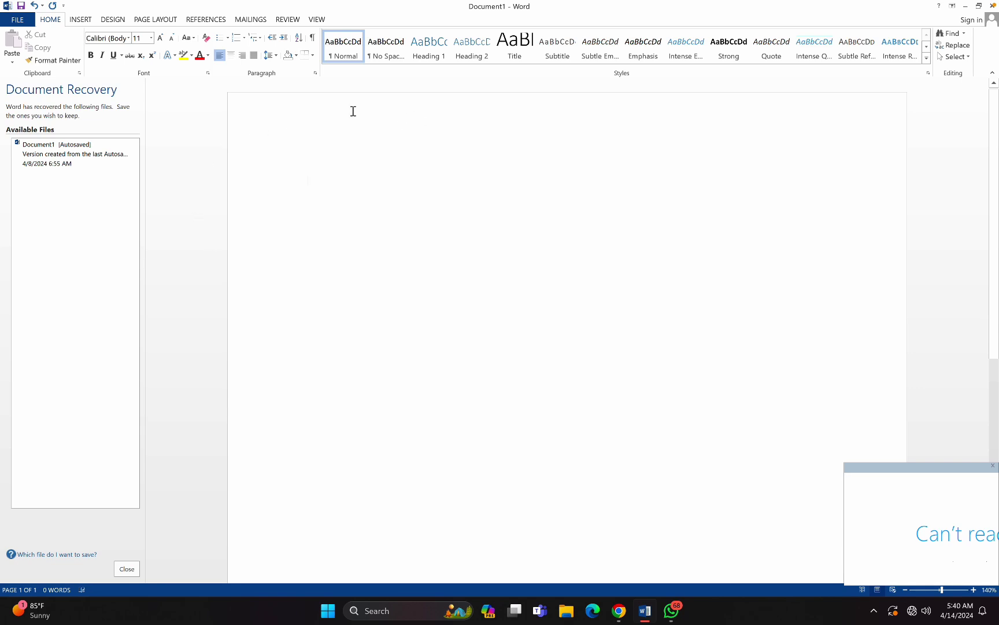
Insert a table with 10 columns and 30 rows into the blank document
left_click(84, 21)
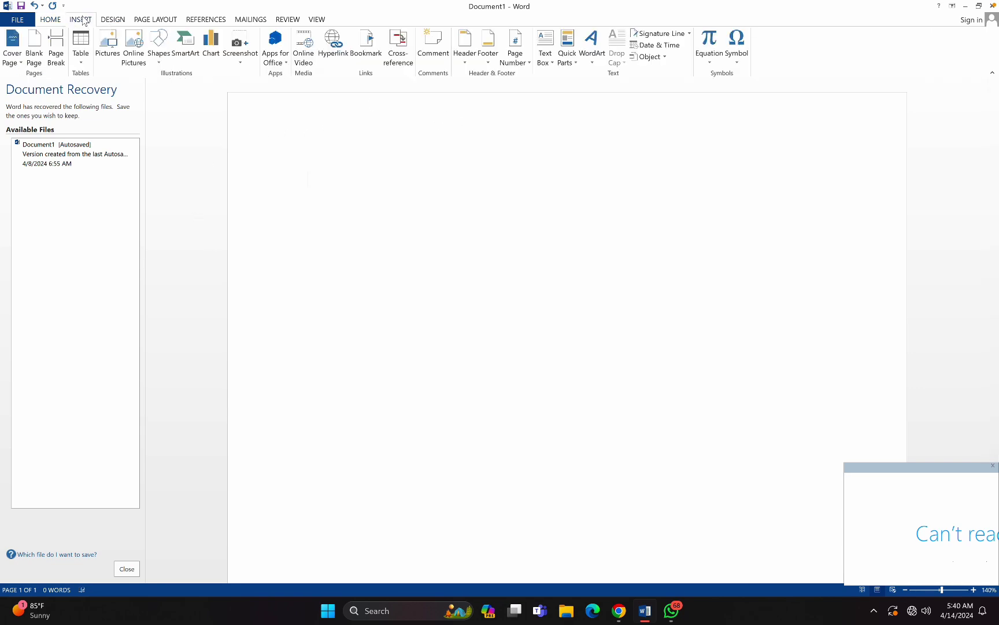
left_click(81, 49)
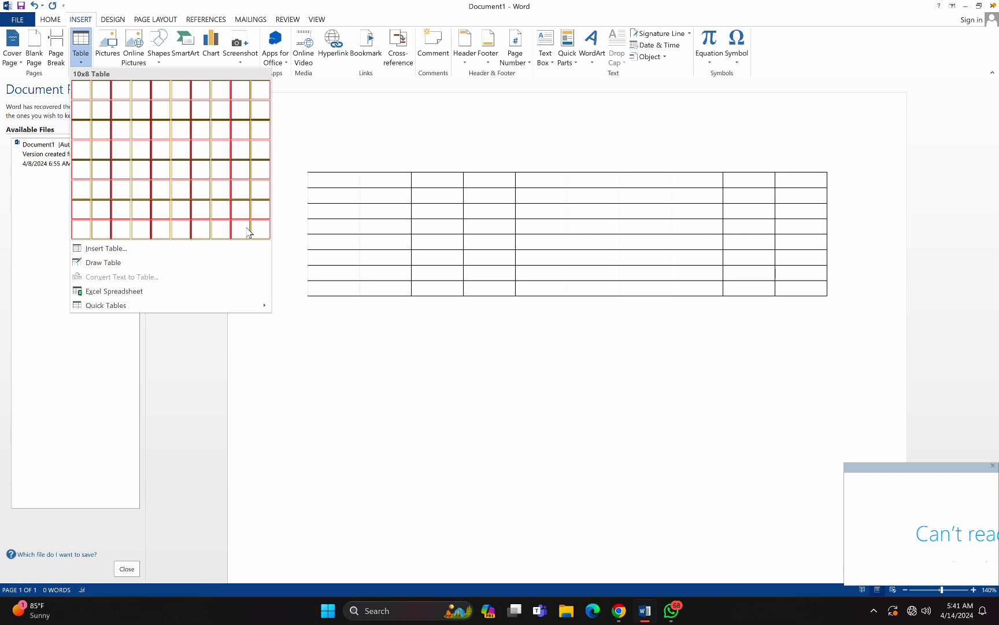
left_click(161, 250)
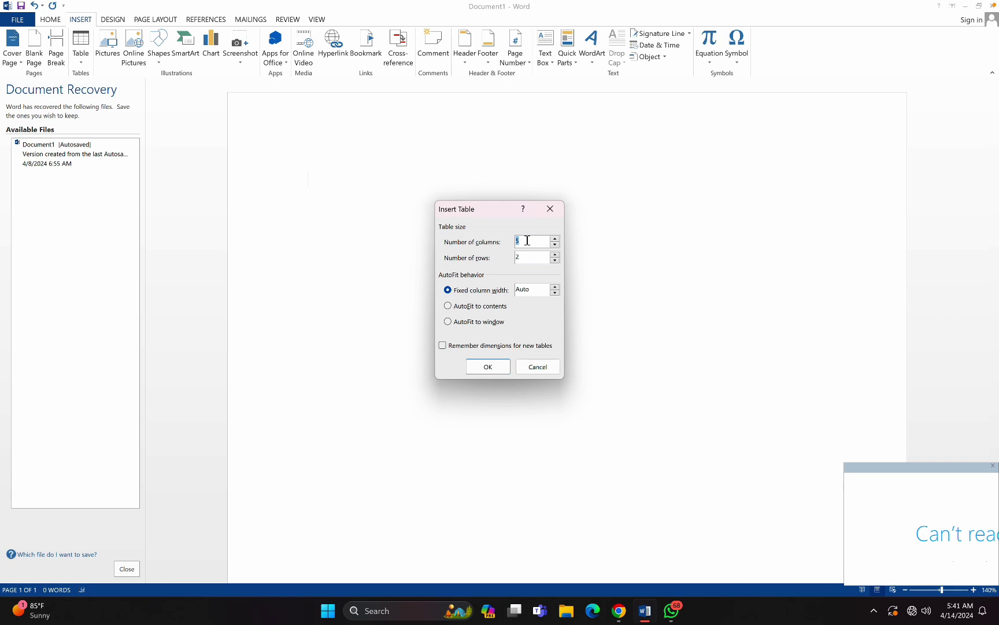
left_click(528, 240)
key("BackSpace")
type("10")
left_click(527, 256)
key("BackSpace")
type("30")
left_click(488, 366)
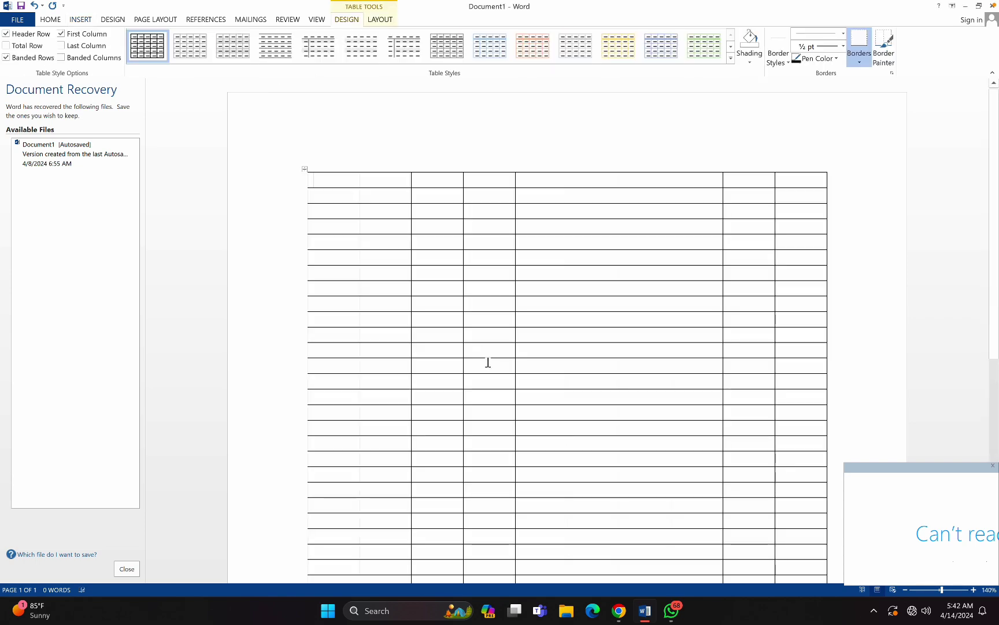
Look over the inserted table from its first to its last row and undo its insertion
scroll(487, 353, "down", 5)
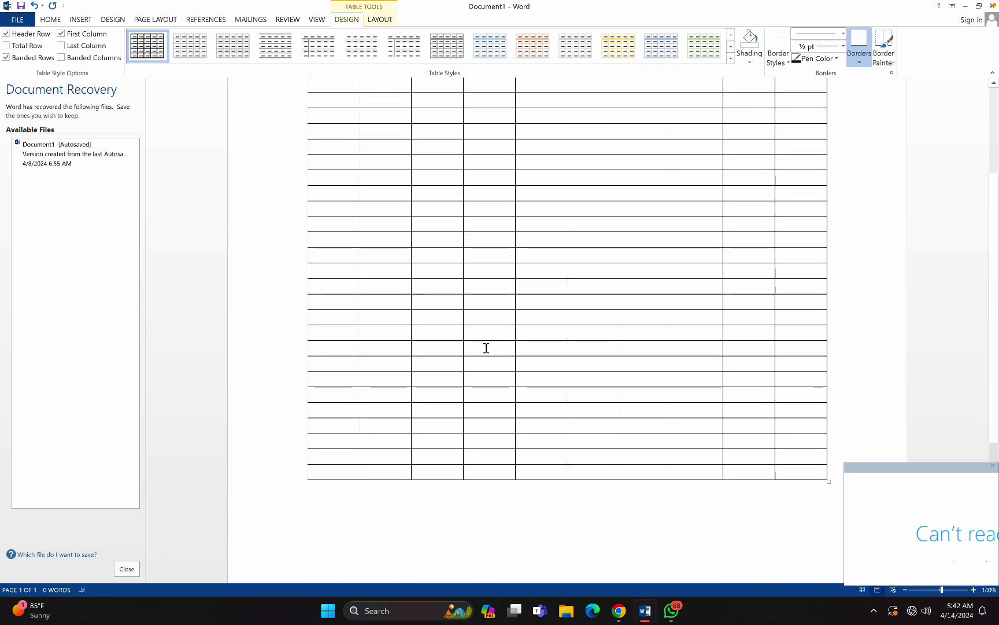
scroll(486, 347, "up", 3)
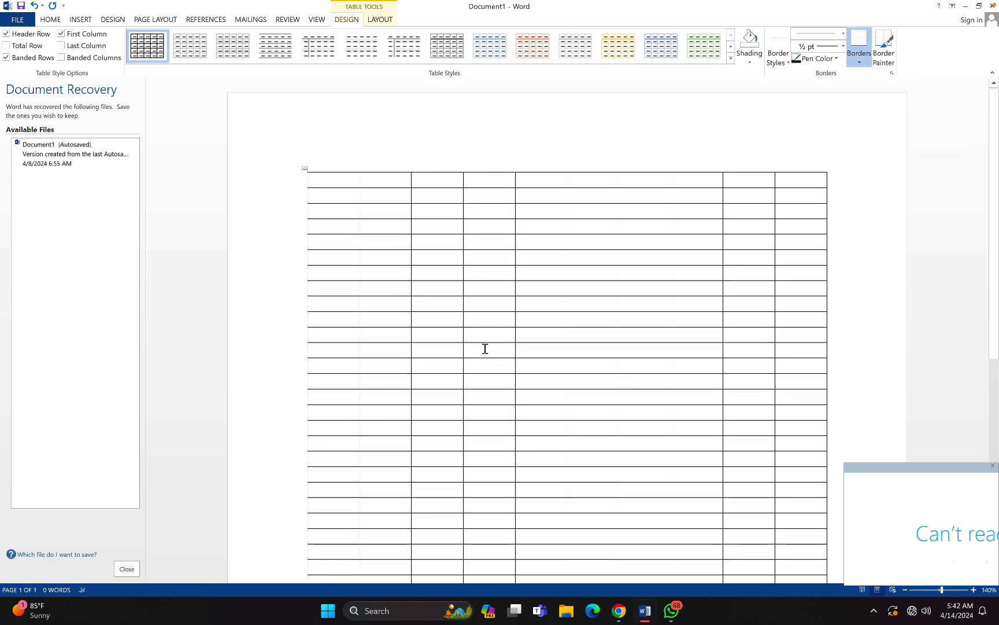
scroll(485, 348, "down", 3)
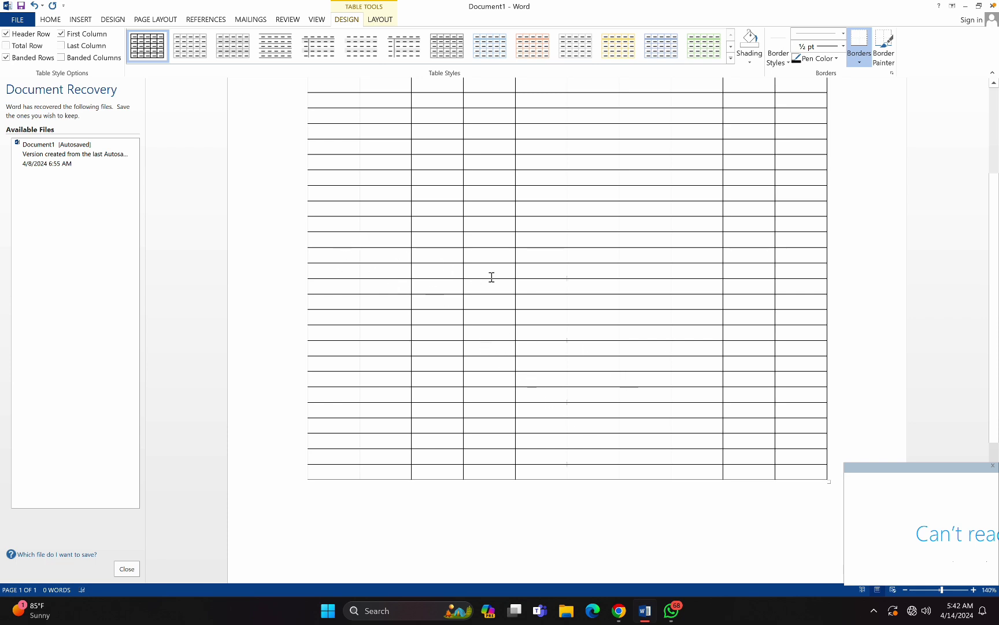
scroll(503, 286, "up", 5)
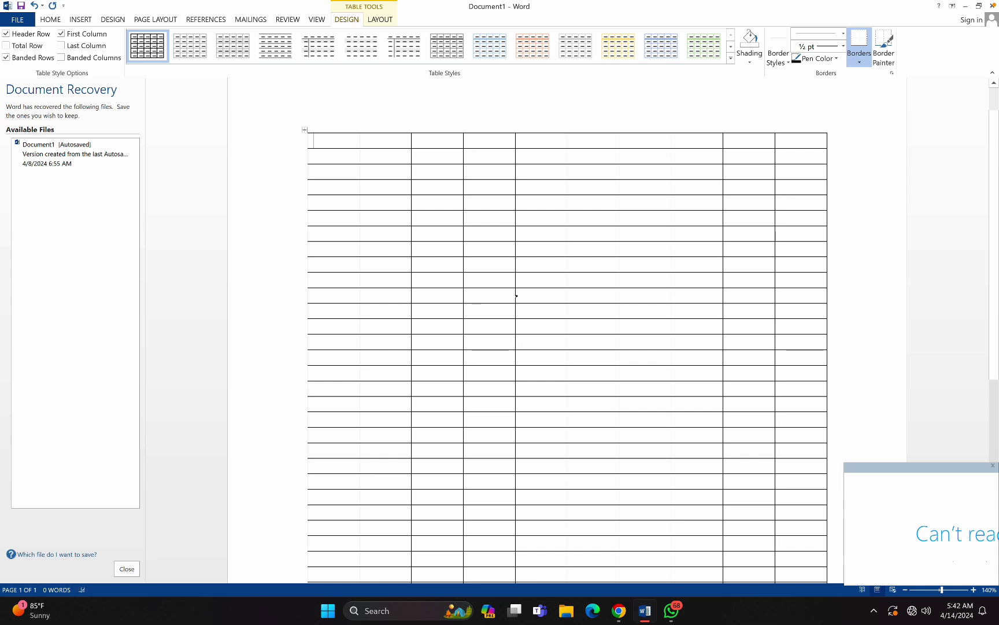
key("ctrl+z")
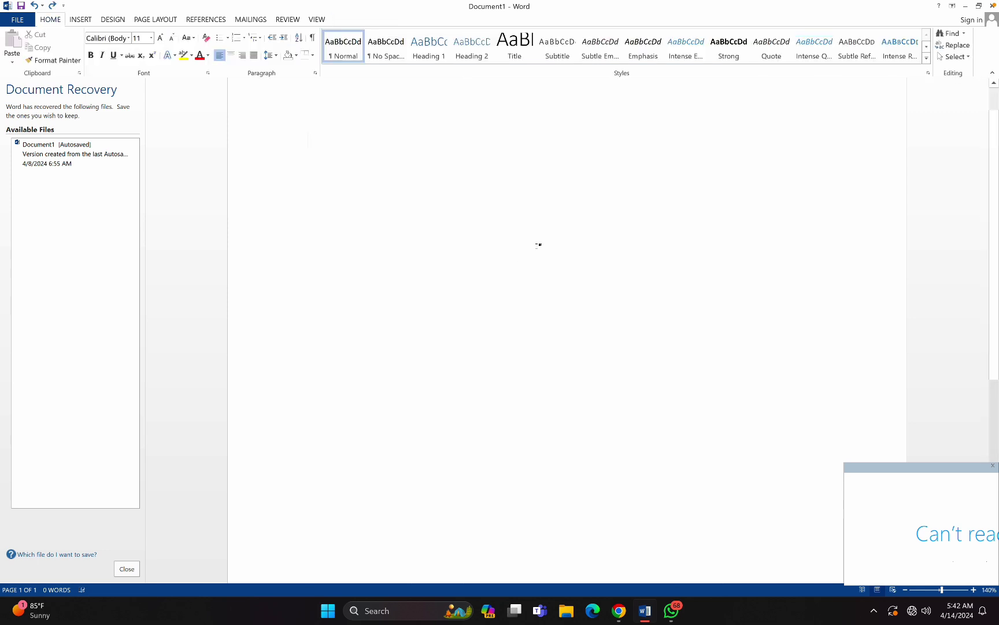
Open the agriculture document from the desktop and copy the six numbered questions under the first Jss 1 heading
left_click(971, 6)
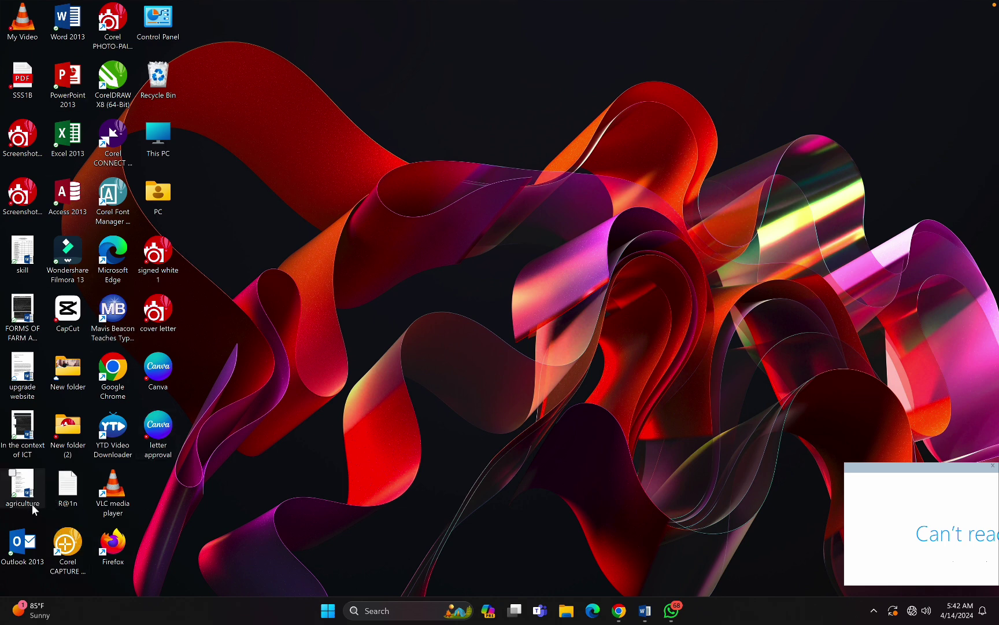
double_click(23, 258)
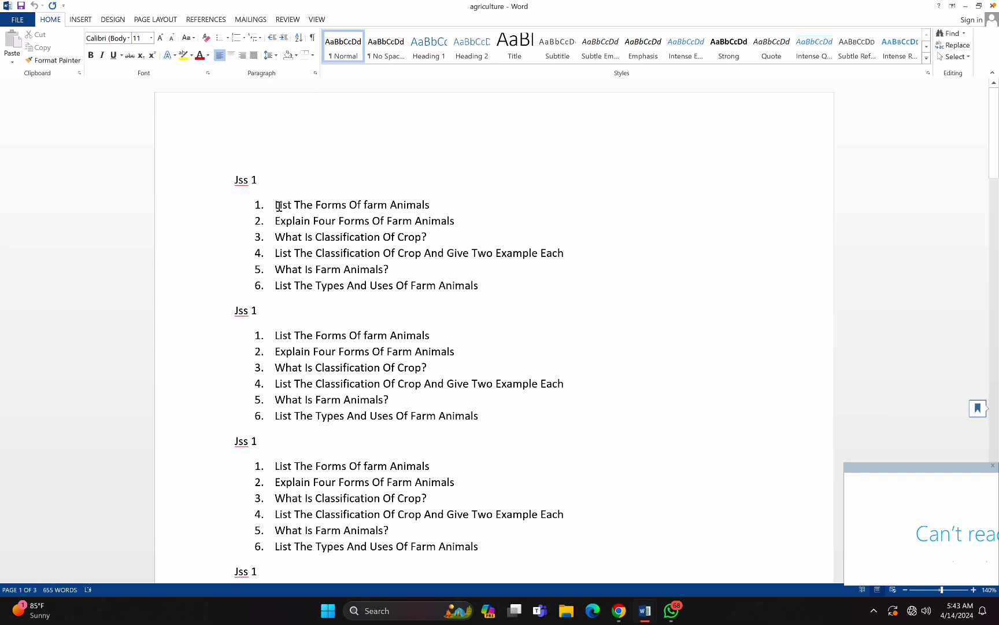
left_click_drag(274, 197, 484, 287)
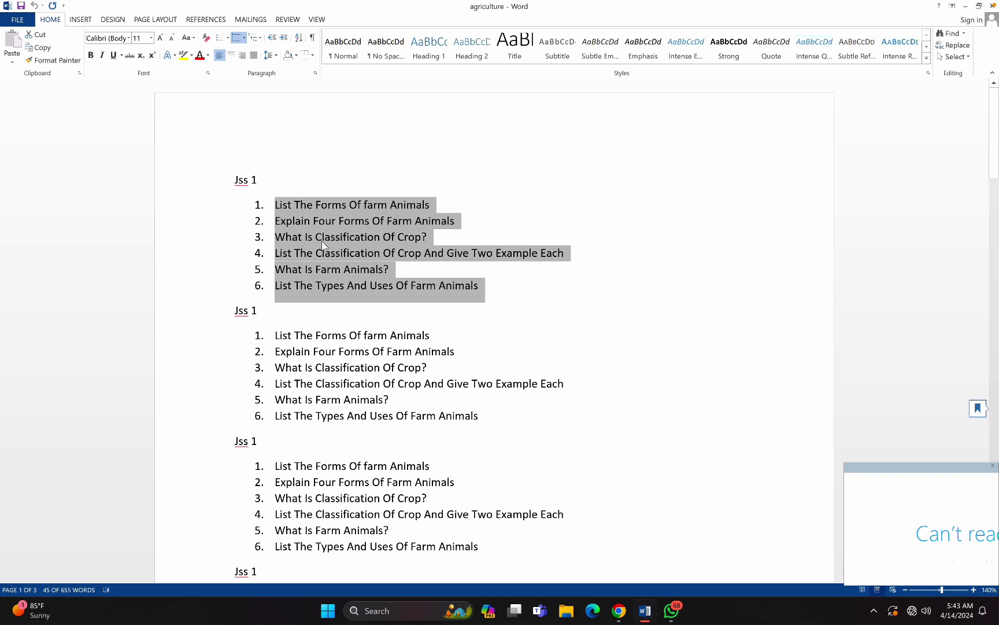
key("ctrl+c")
Switch back to Document1 and insert a table with 5 columns and 8 rows
mouse_move(644, 610)
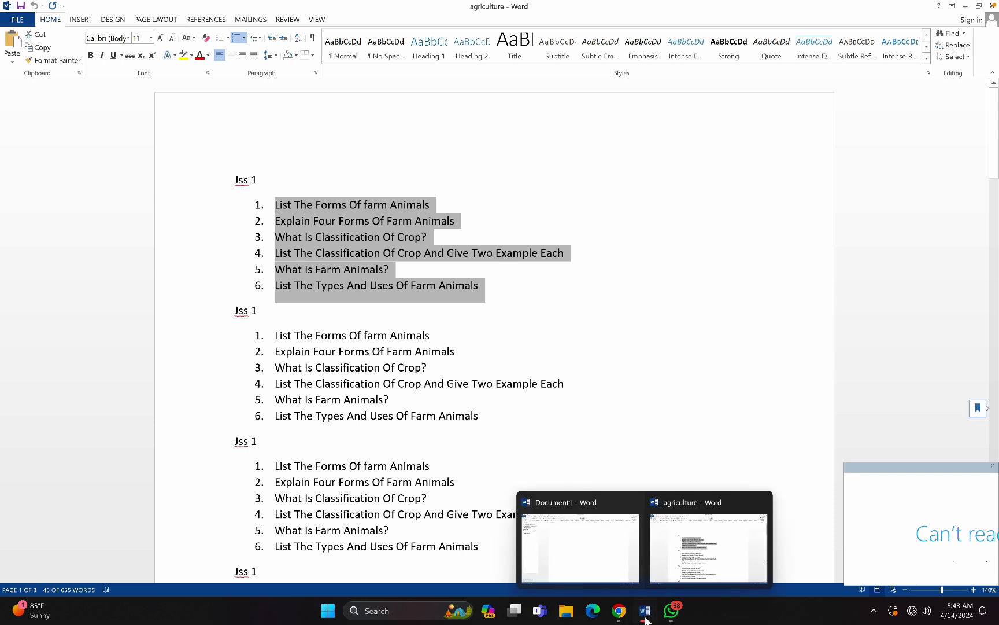
left_click(560, 549)
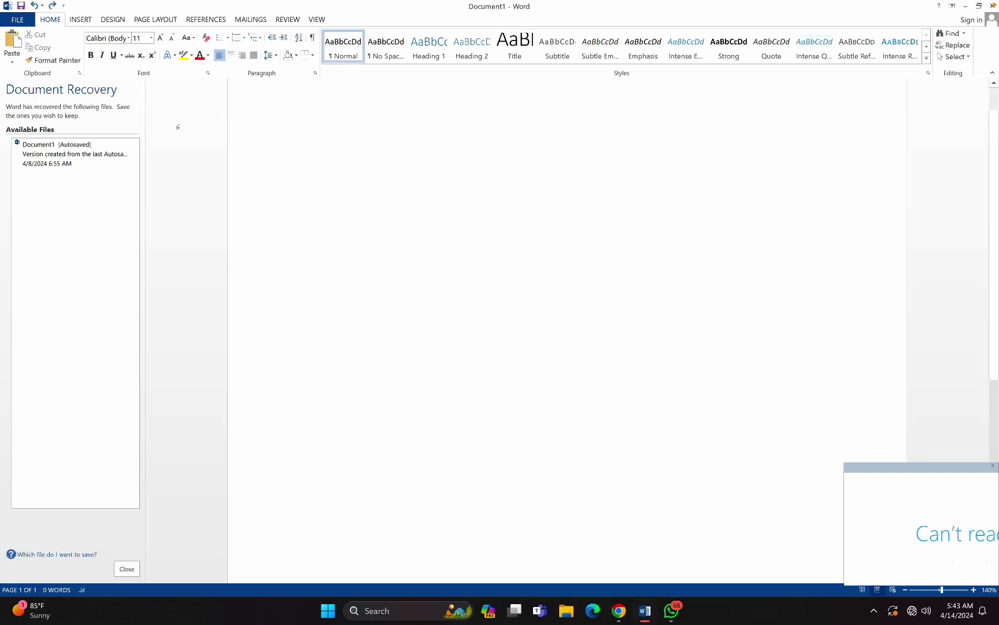
left_click(88, 21)
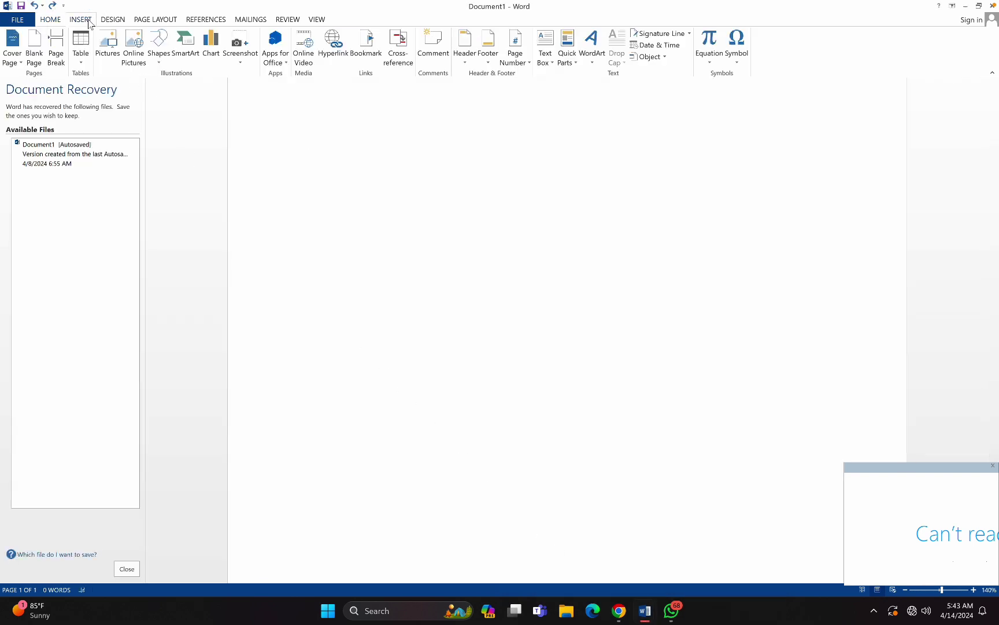
left_click(80, 45)
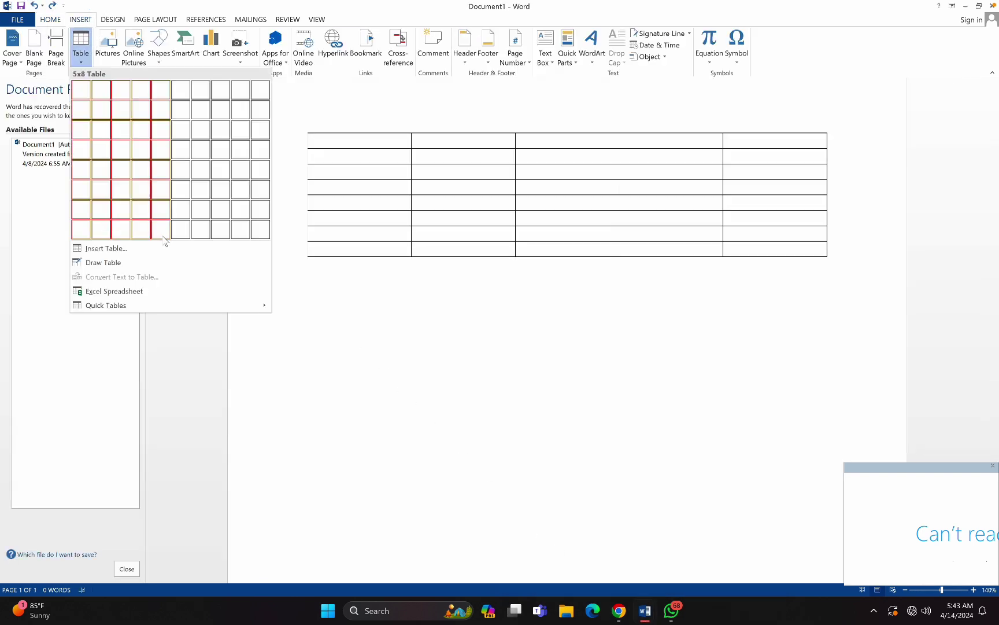
left_click(163, 235)
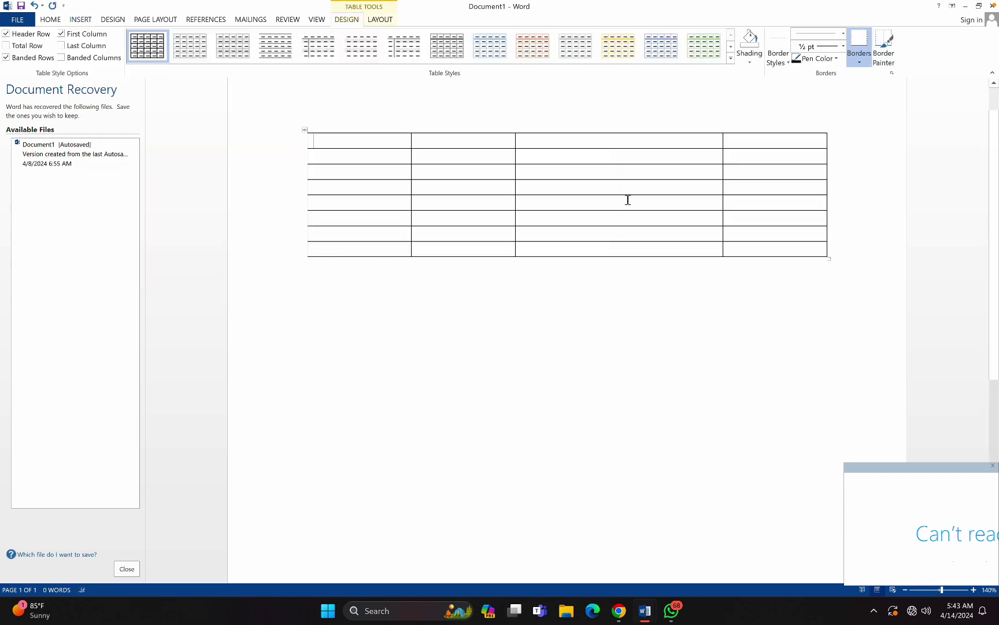
Shift the table's four inner column borders to the right, making the first column wide and the other four narrow
left_click(725, 201)
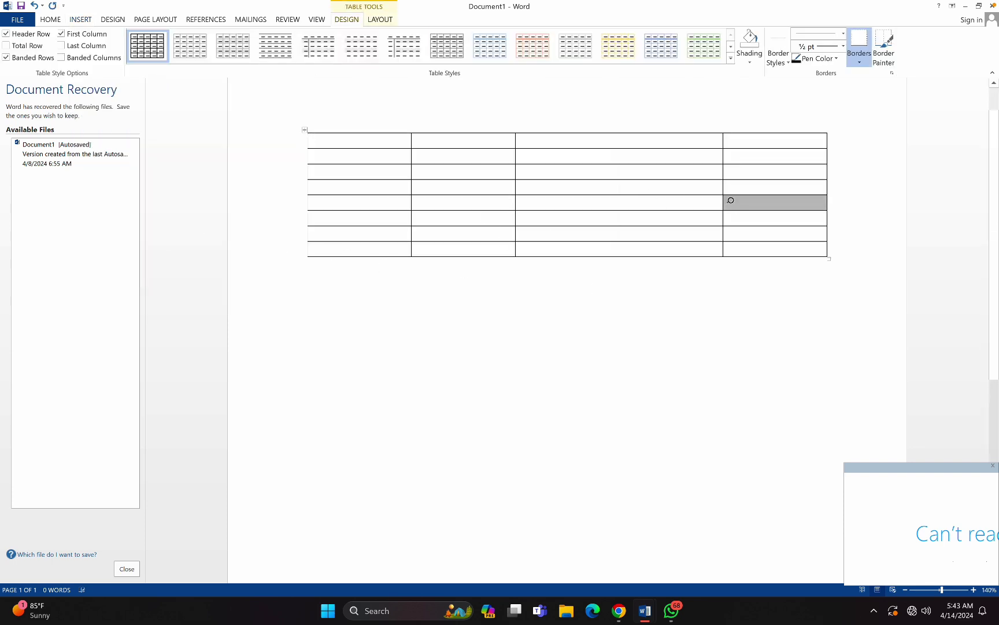
left_click(714, 206)
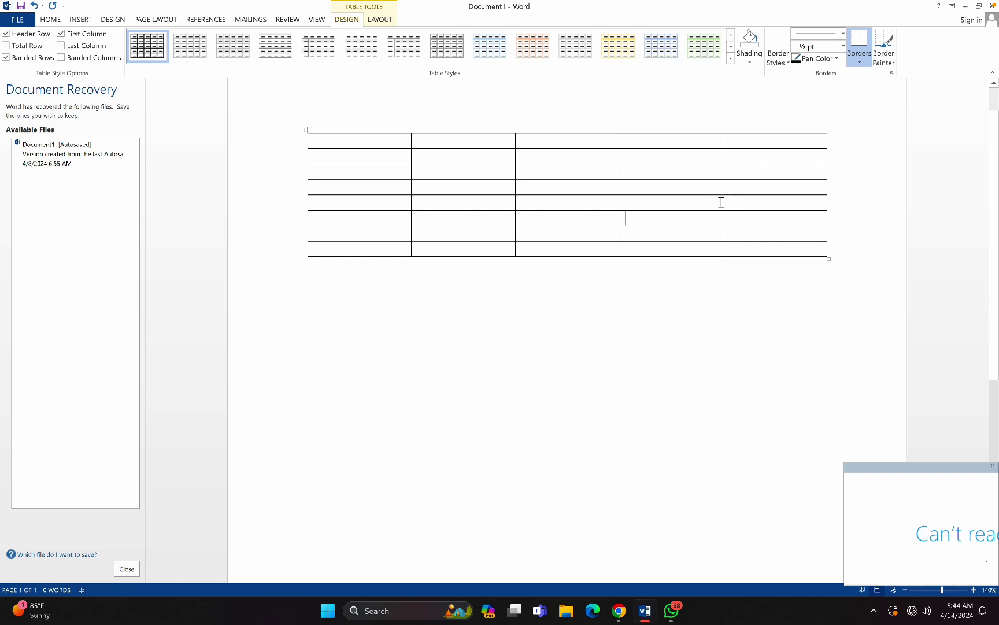
left_click_drag(723, 202, 777, 204)
left_click(619, 206)
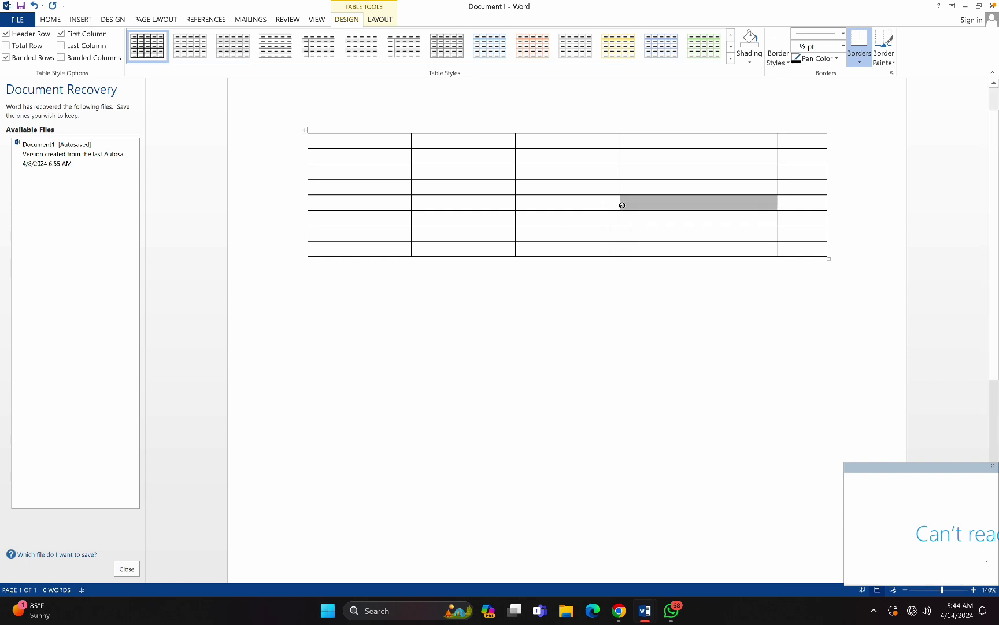
key("Down")
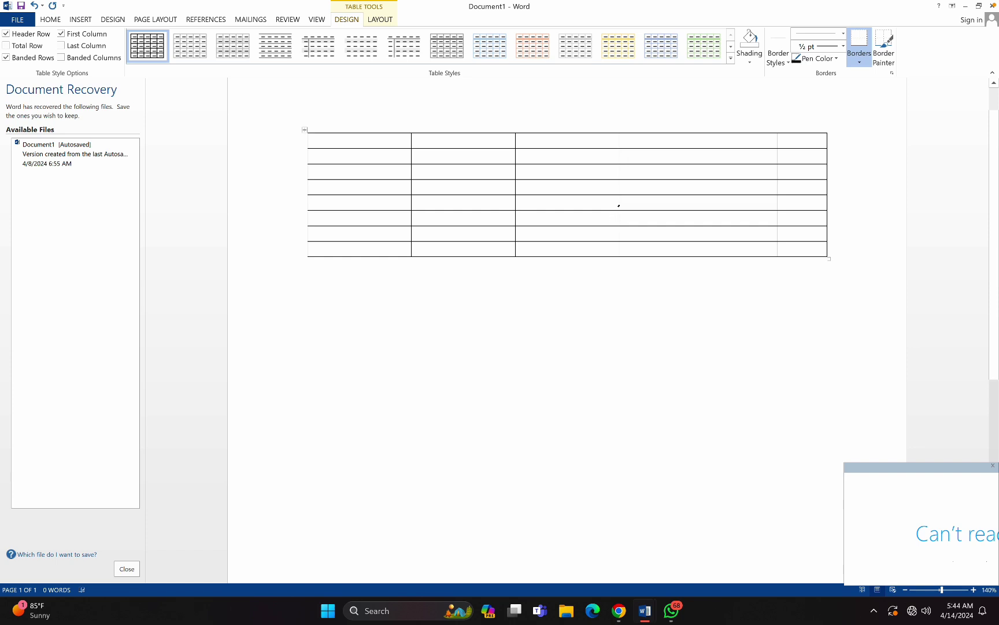
left_click_drag(619, 204, 717, 210)
left_click_drag(515, 202, 662, 203)
left_click_drag(411, 200, 607, 207)
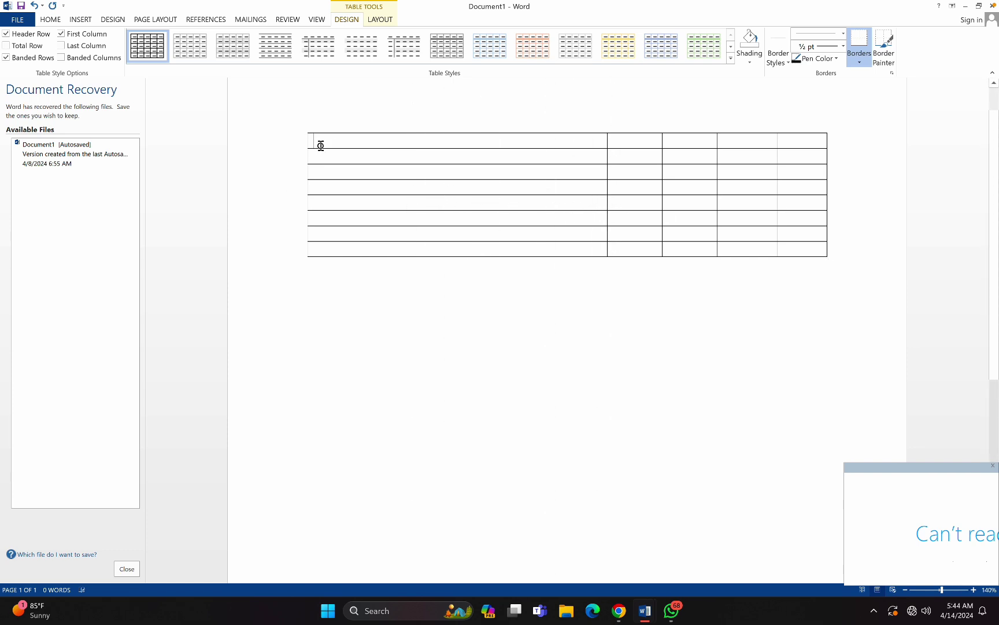
Try pasting the copied questions down all eight rows of the table's first column and clear them again
left_click_drag(318, 146, 339, 243)
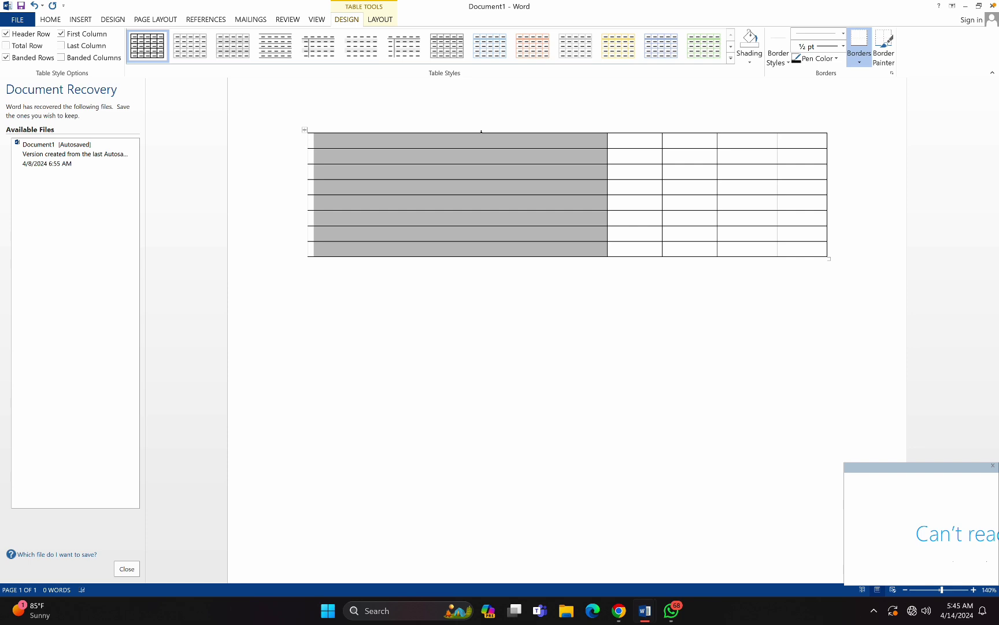
key("ctrl+v")
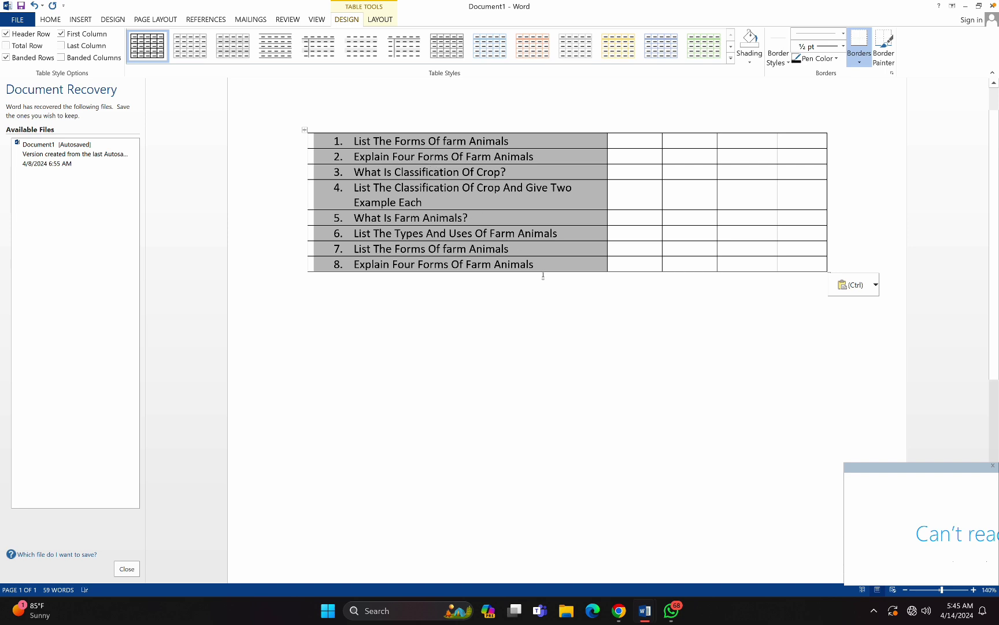
key("Delete")
left_click(561, 254)
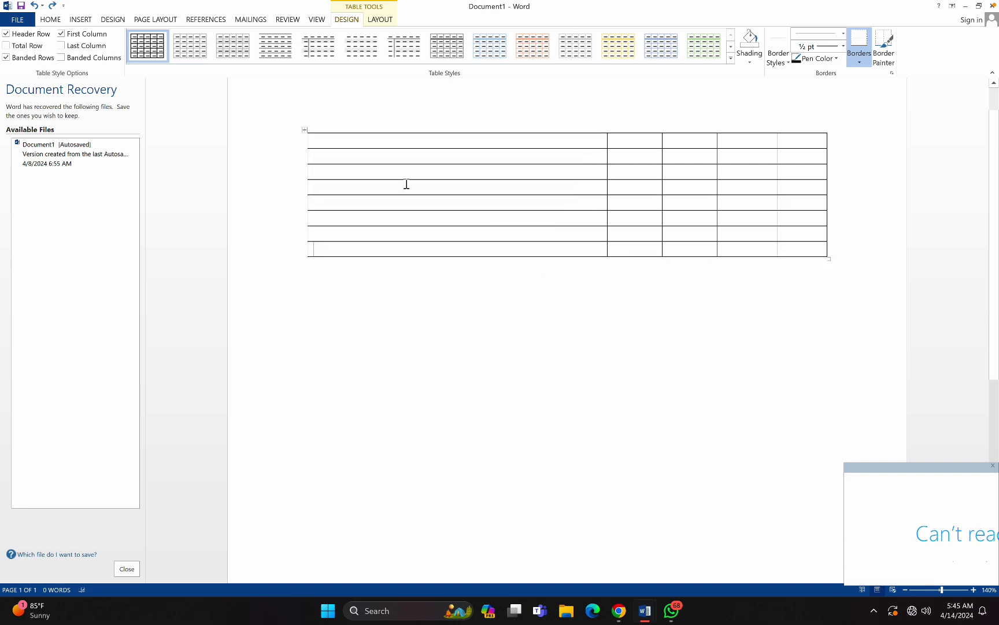
Centre-align the first cell in the table's top row
left_click_drag(311, 141, 853, 268)
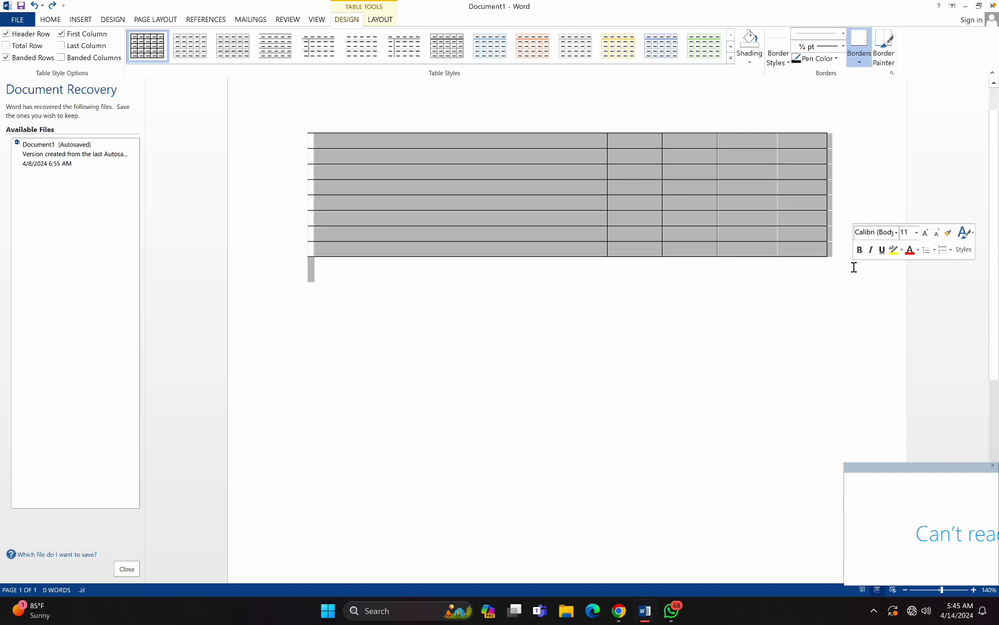
left_click(544, 295)
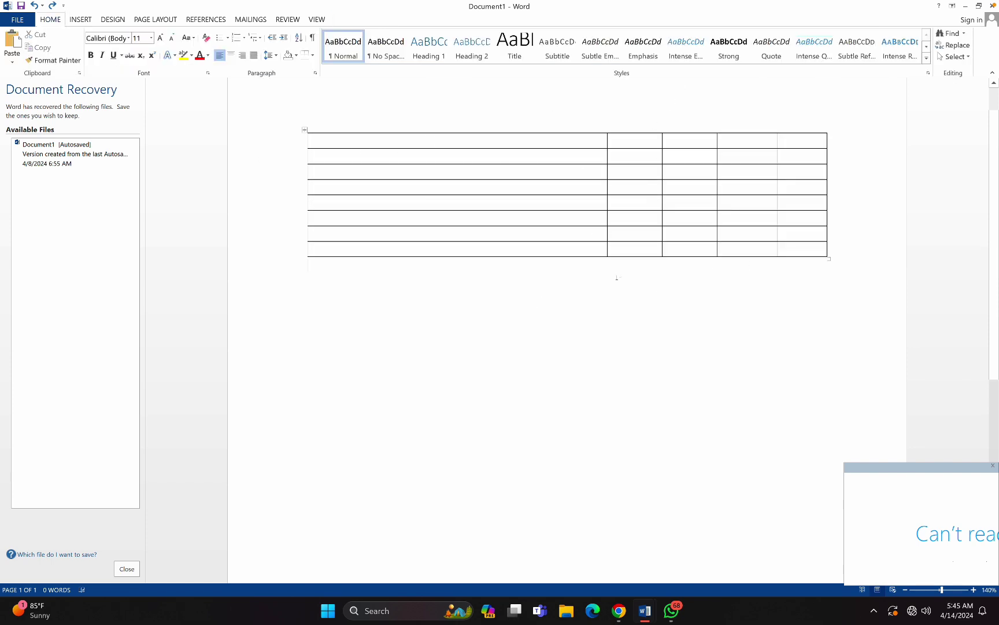
left_click(319, 141)
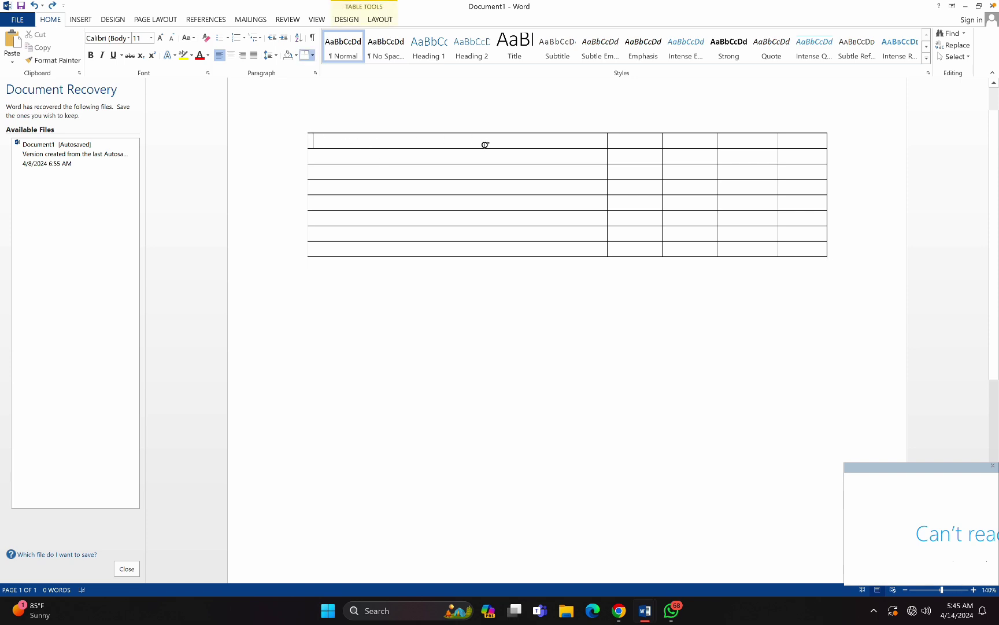
double_click(458, 141)
key("ctrl+e")
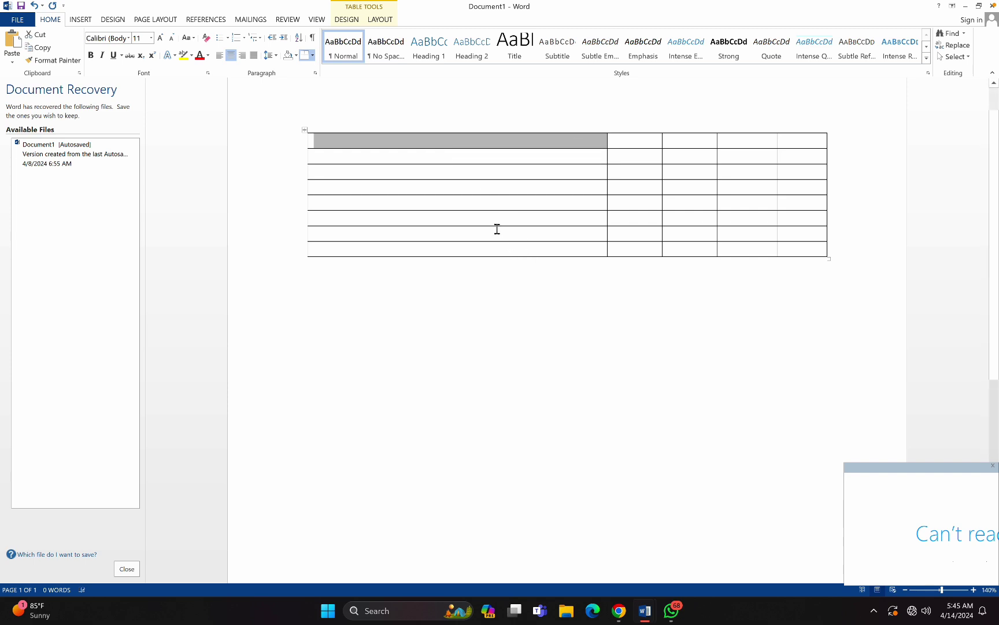
Paste the copied questions into the first cell of the table's top row
right_click(441, 140)
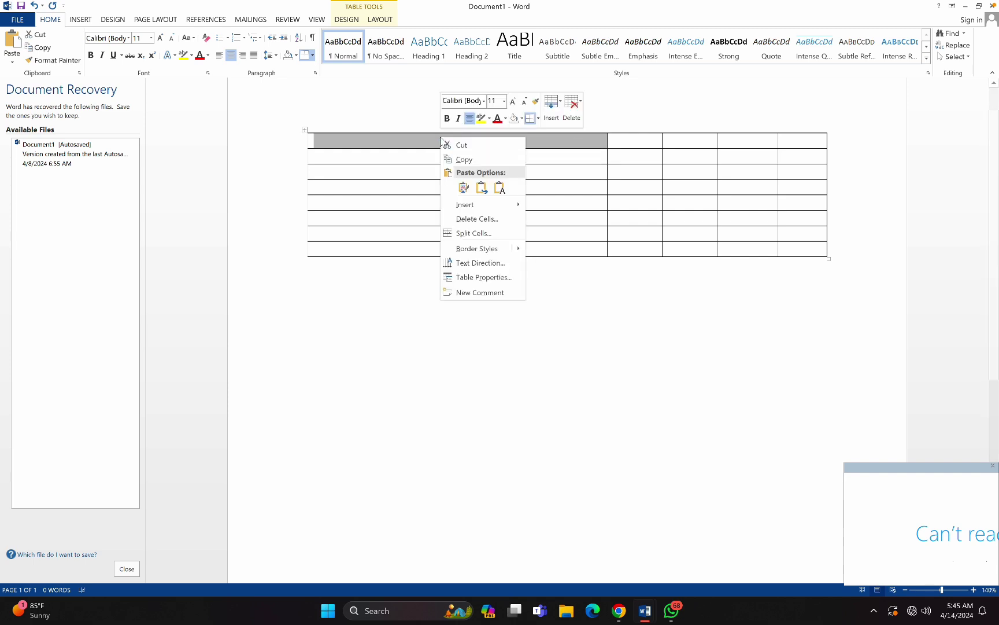
left_click(463, 189)
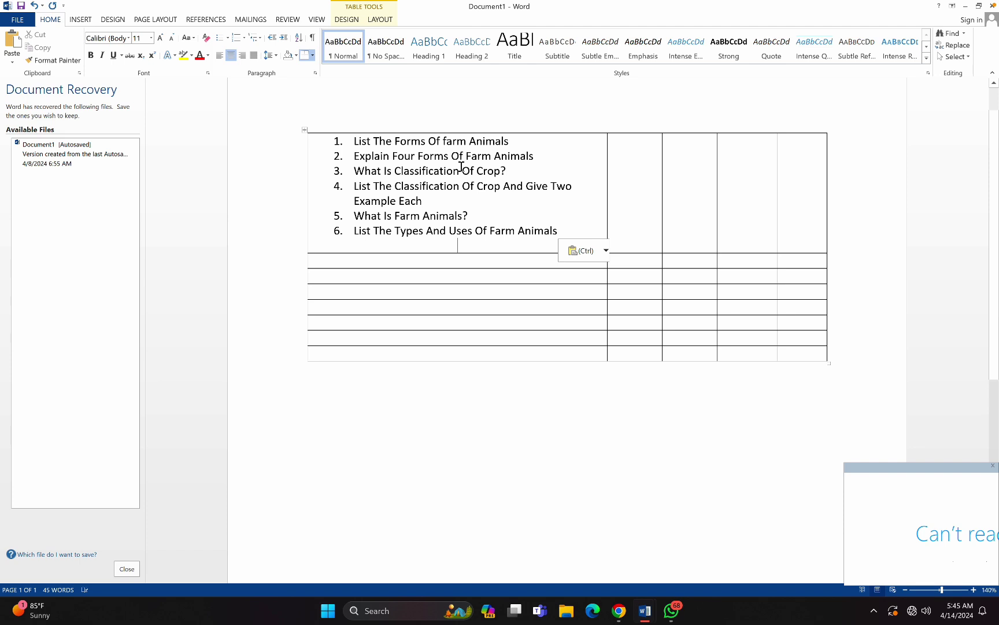
Undo the paste and all earlier table edits back past the table's insertion, and delete the leftover letter from the page
key("ctrl+z")
key("ctrl+z")
key("ctrl+z")
key("ctrl+z")
key("ctrl+z")
key("ctrl+z")
key("ctrl+z")
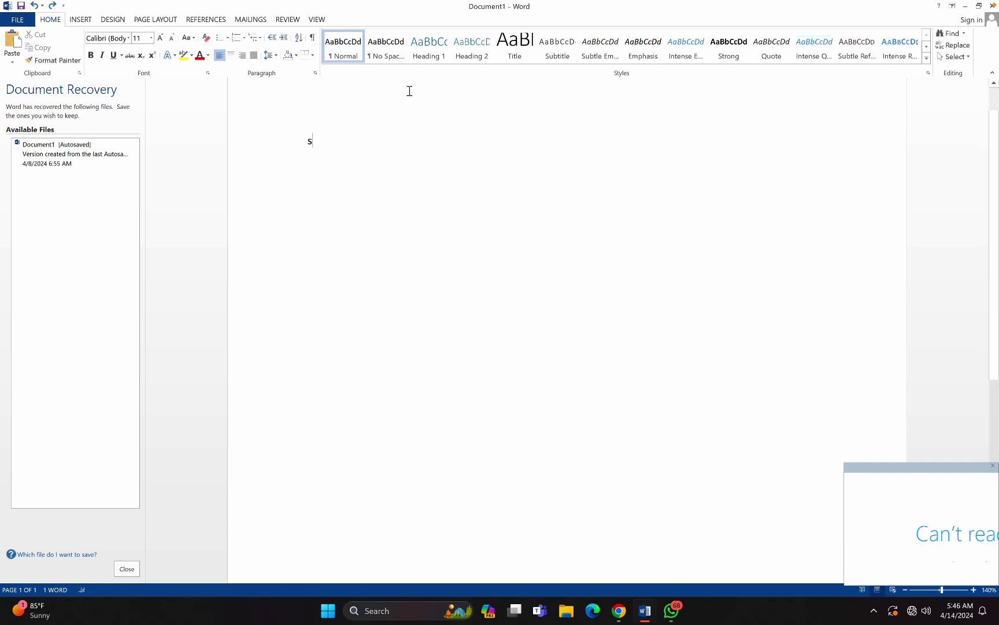
key("BackSpace")
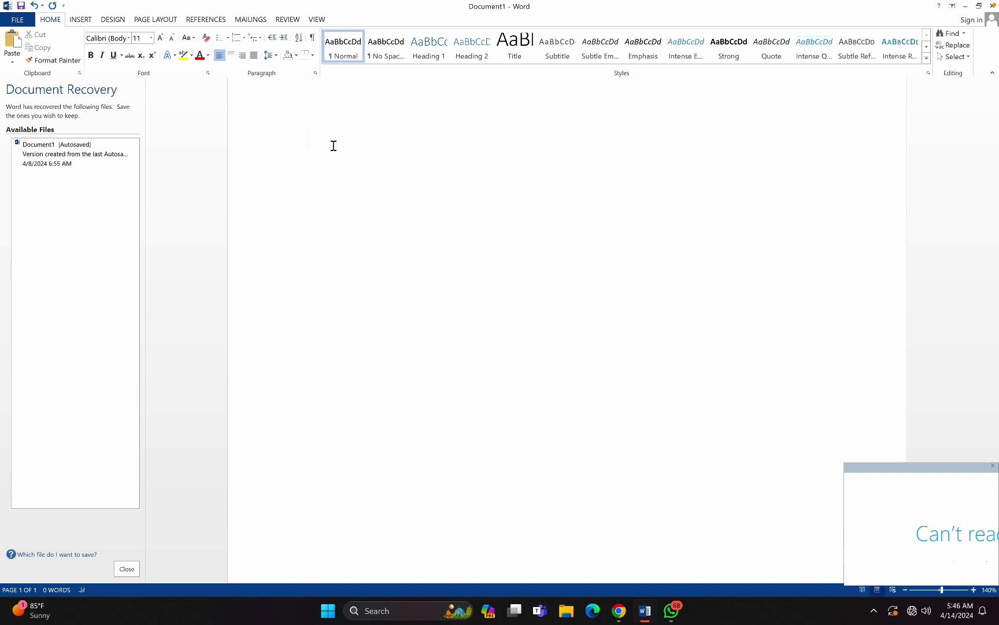
Browse the recent documents available for opening
key("ctrl+o")
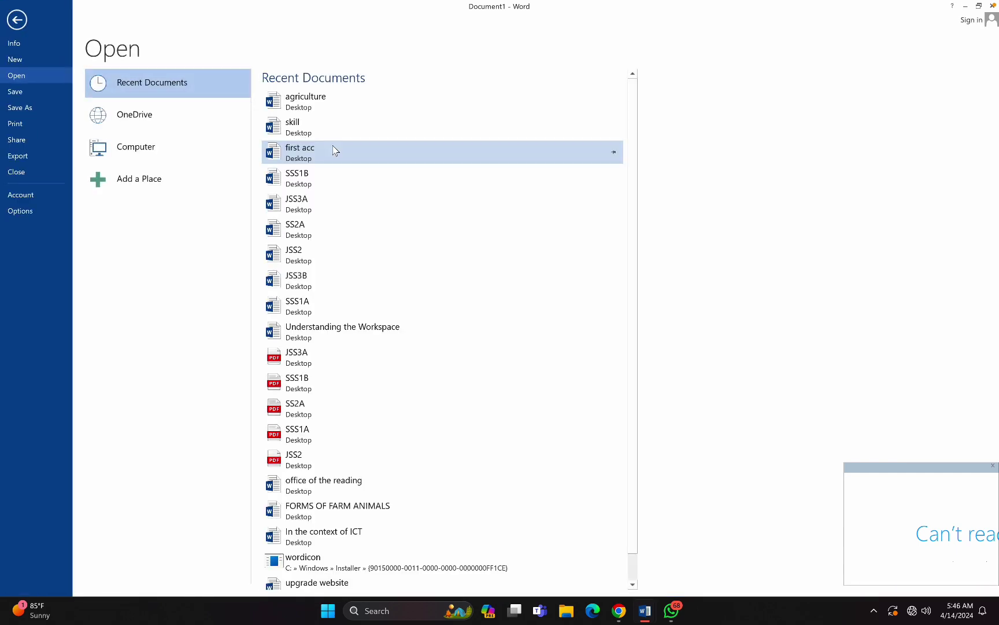
left_click(17, 20)
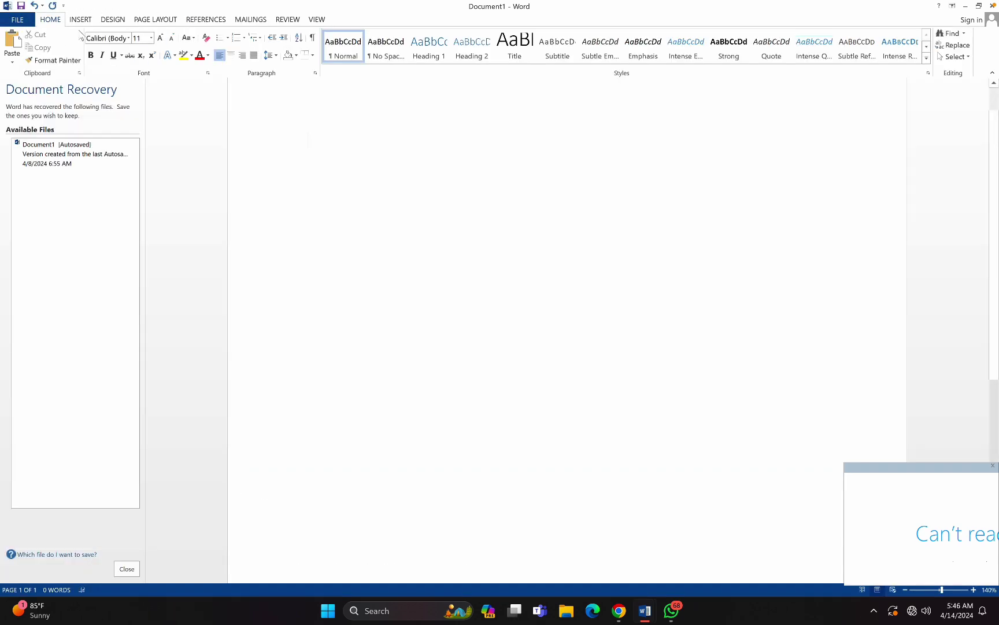
left_click(26, 22)
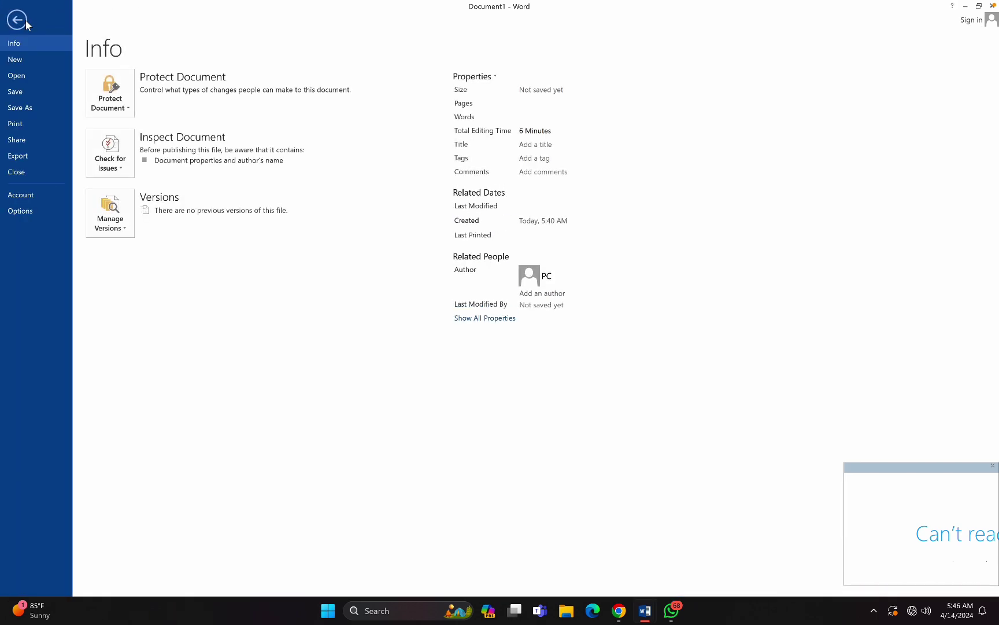
left_click(46, 80)
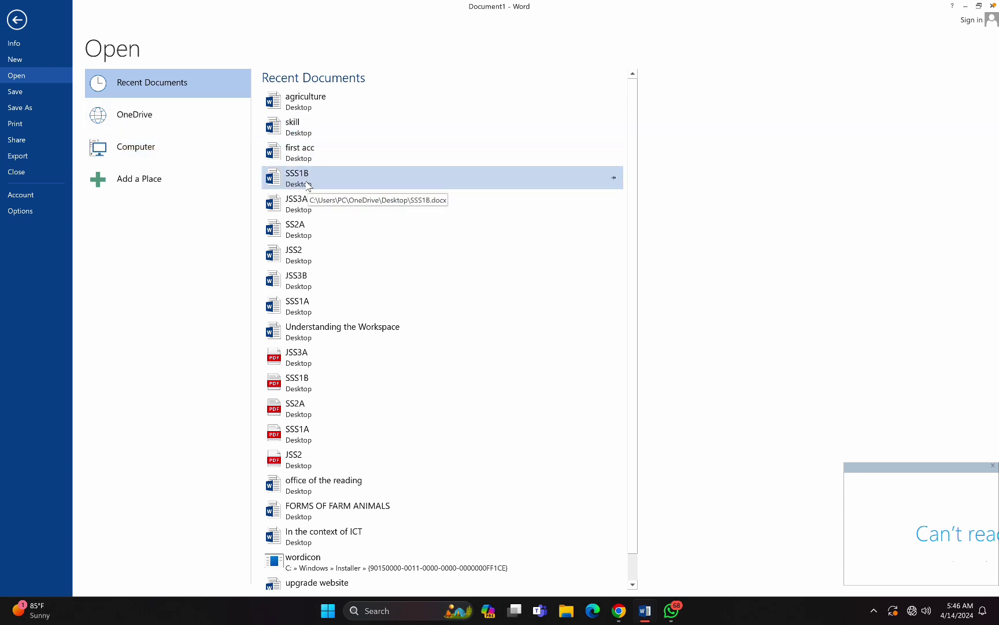
scroll(308, 185, "down", 1)
scroll(305, 183, "up", 1)
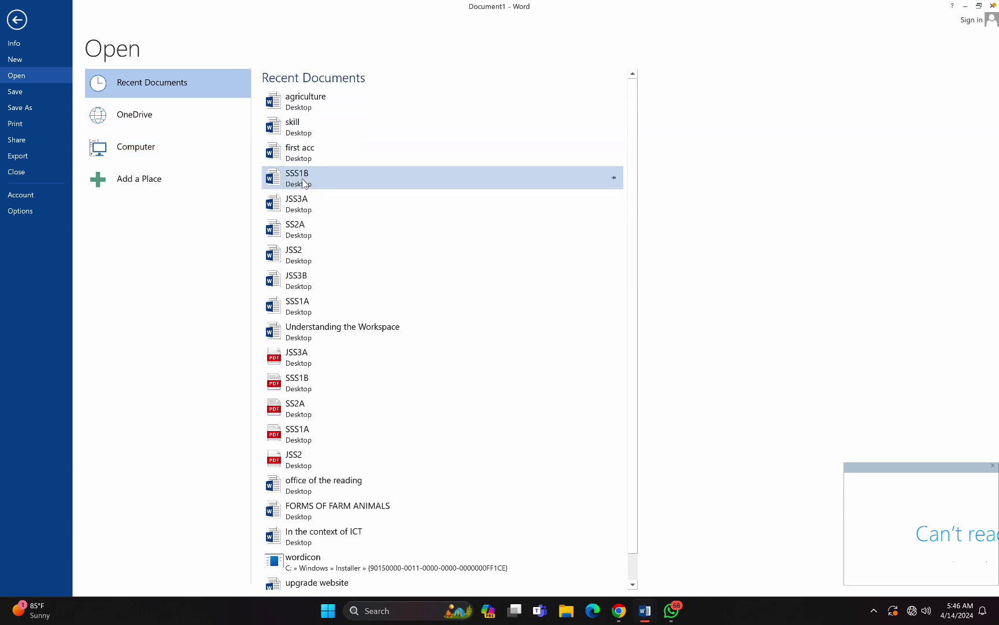
scroll(305, 184, "down", 1)
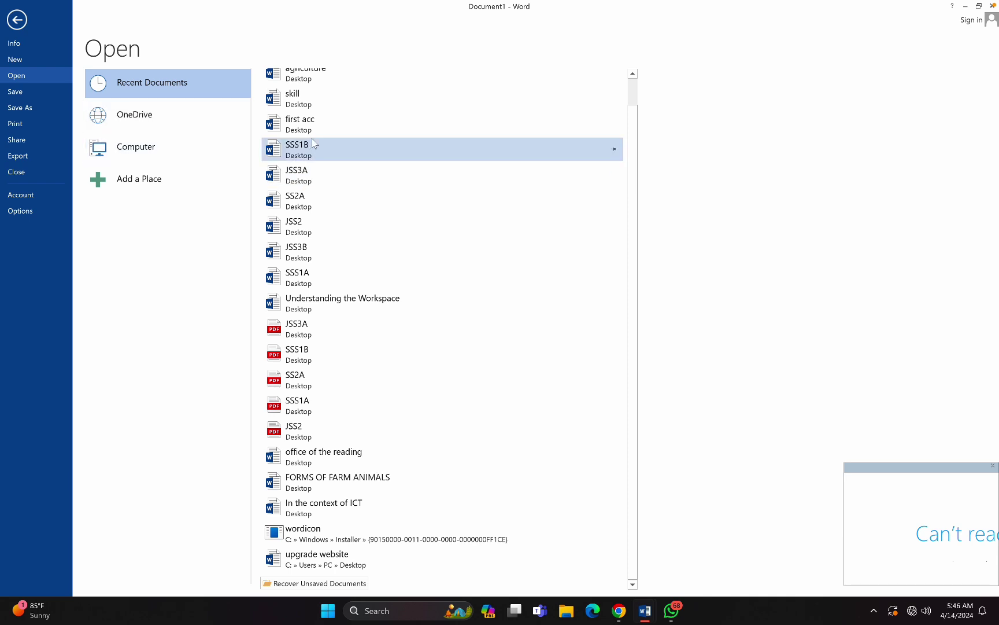
scroll(309, 142, "up", 1)
scroll(301, 155, "down", 1)
scroll(299, 174, "up", 1)
scroll(298, 176, "down", 1)
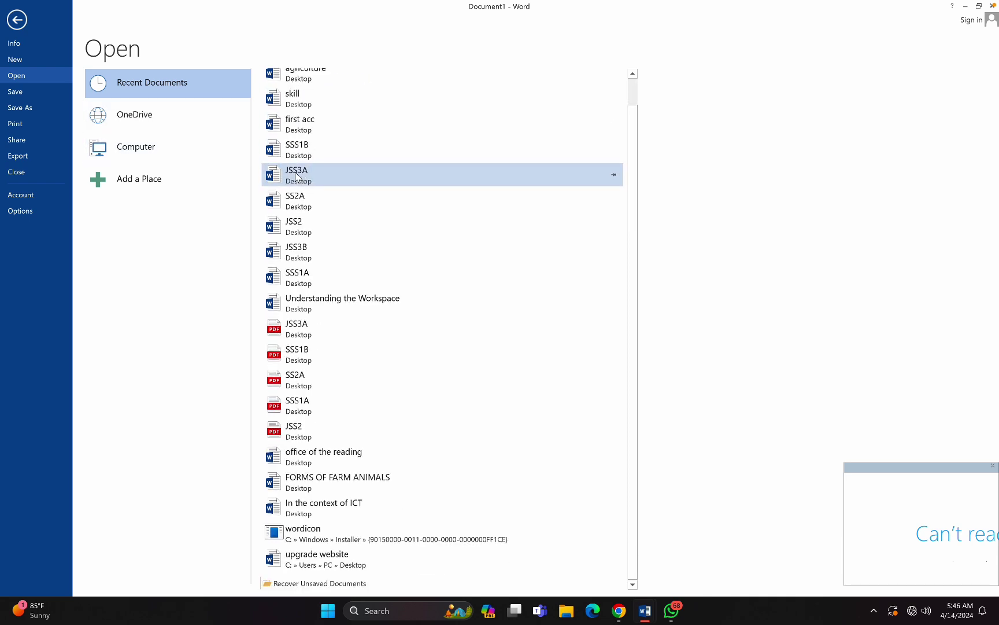
Browse the computer's Documents, Desktop and Downloads folders and open the file "office of the reading" from Downloads
left_click(185, 157)
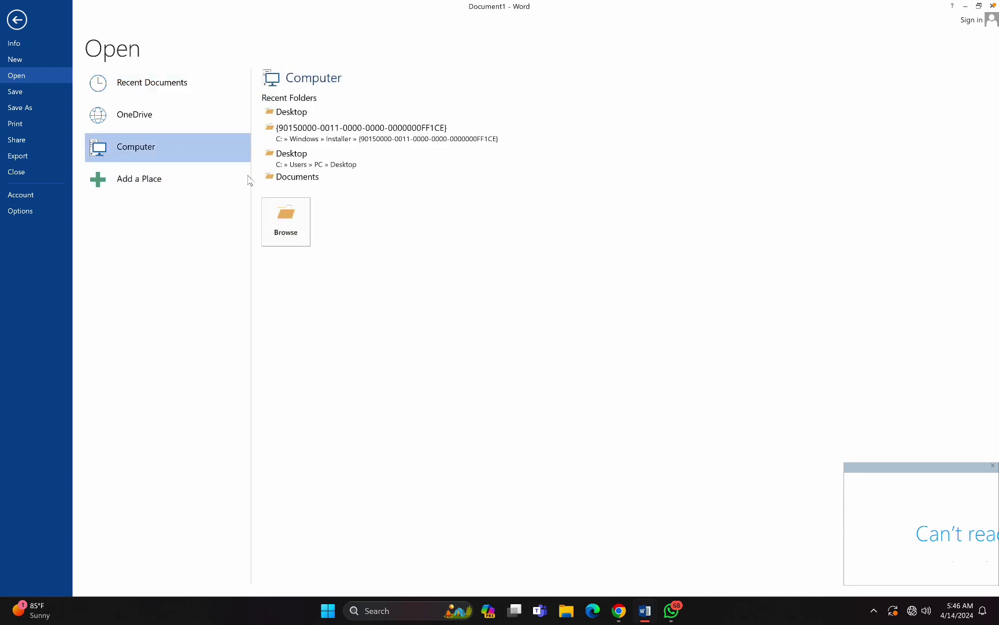
left_click(287, 222)
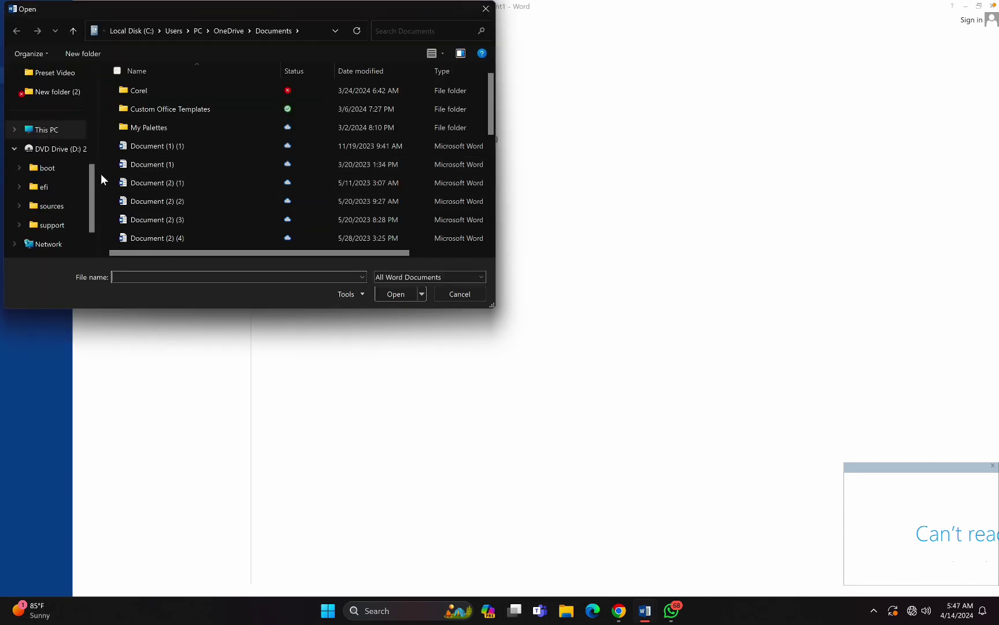
scroll(95, 176, "up", 1)
scroll(95, 109, "up", 3)
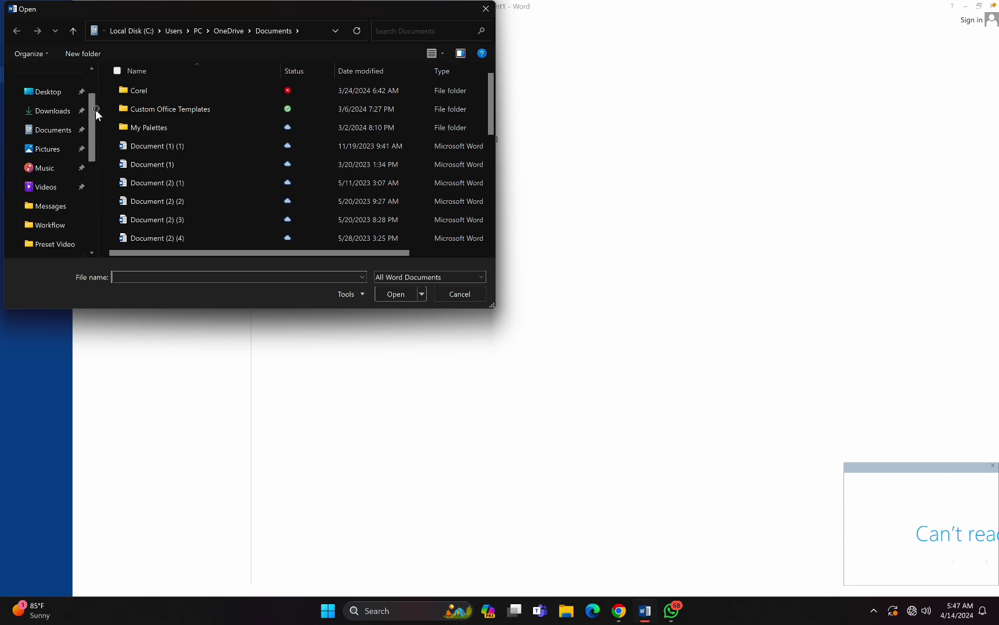
scroll(75, 174, "down", 4)
scroll(67, 126, "up", 3)
scroll(69, 110, "up", 3)
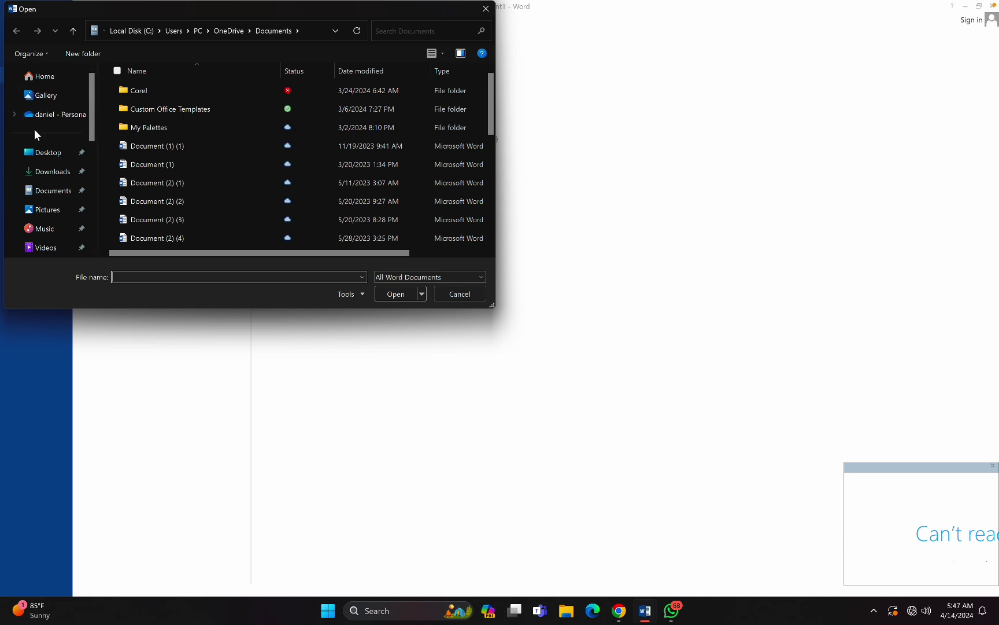
left_click(40, 194)
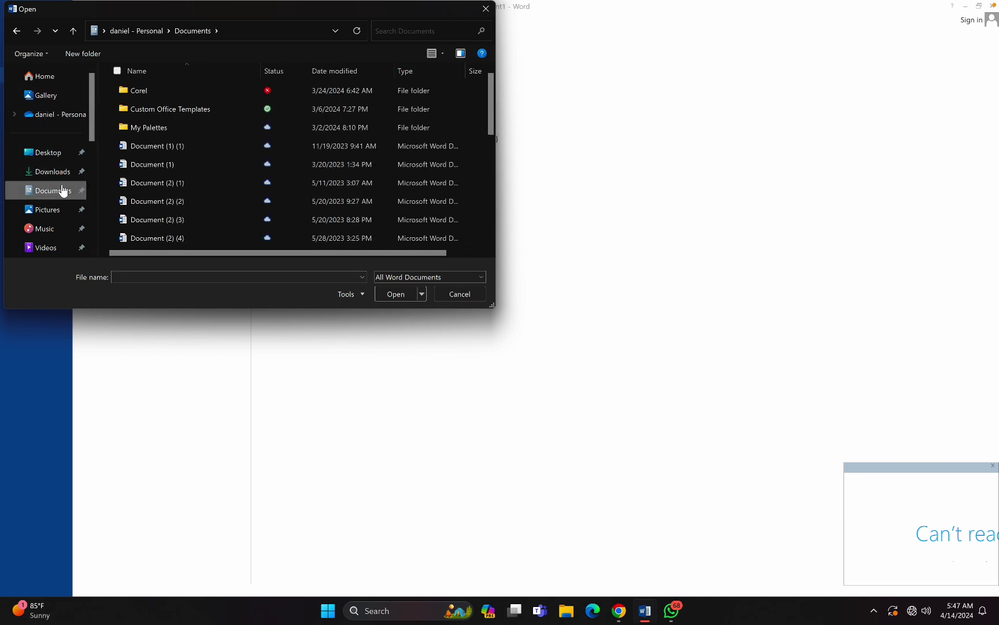
left_click(45, 152)
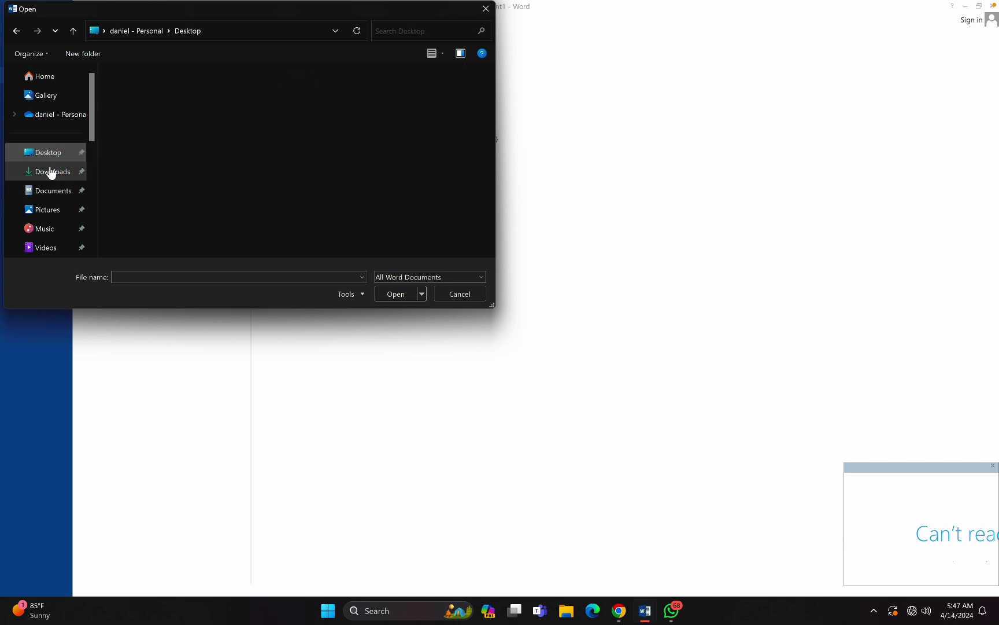
left_click(50, 174)
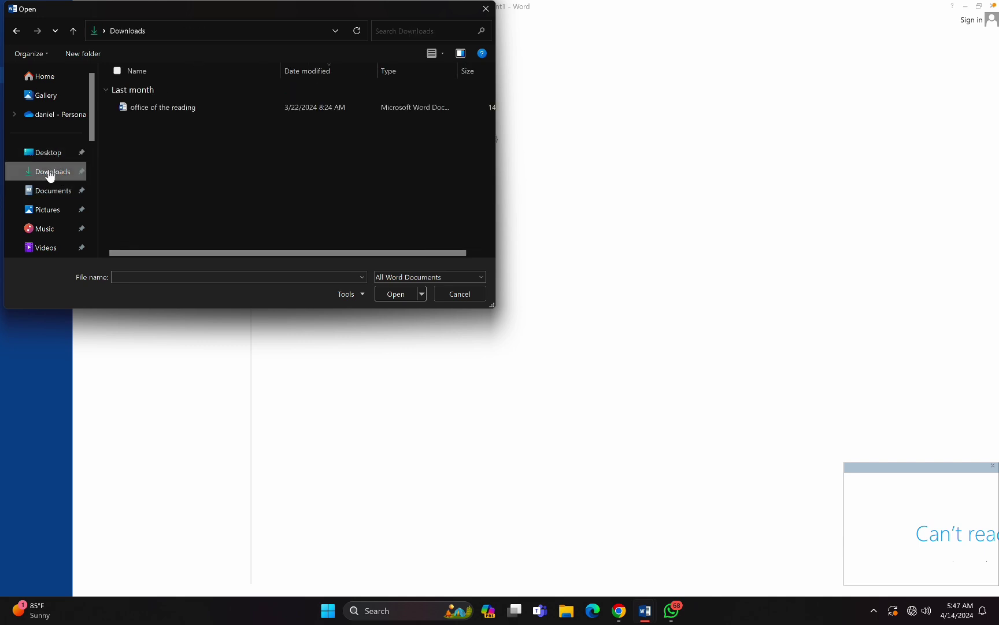
left_click(144, 109)
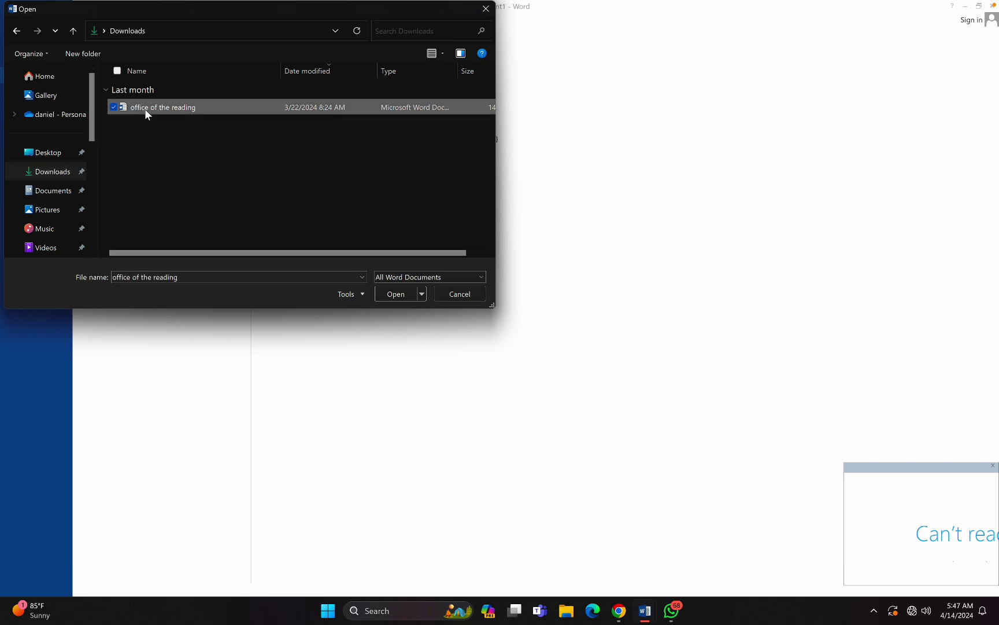
left_click(383, 293)
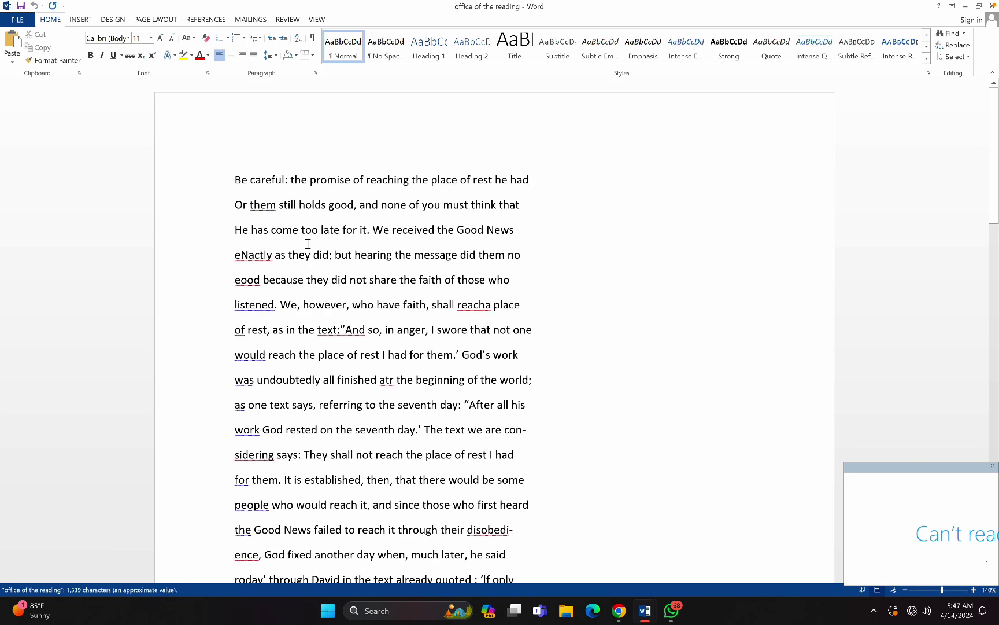
Copy the passage from "Be careful" through "he said", try pasting it into Document1, and undo the paste
left_click_drag(229, 172, 534, 558)
key("ctrl+c")
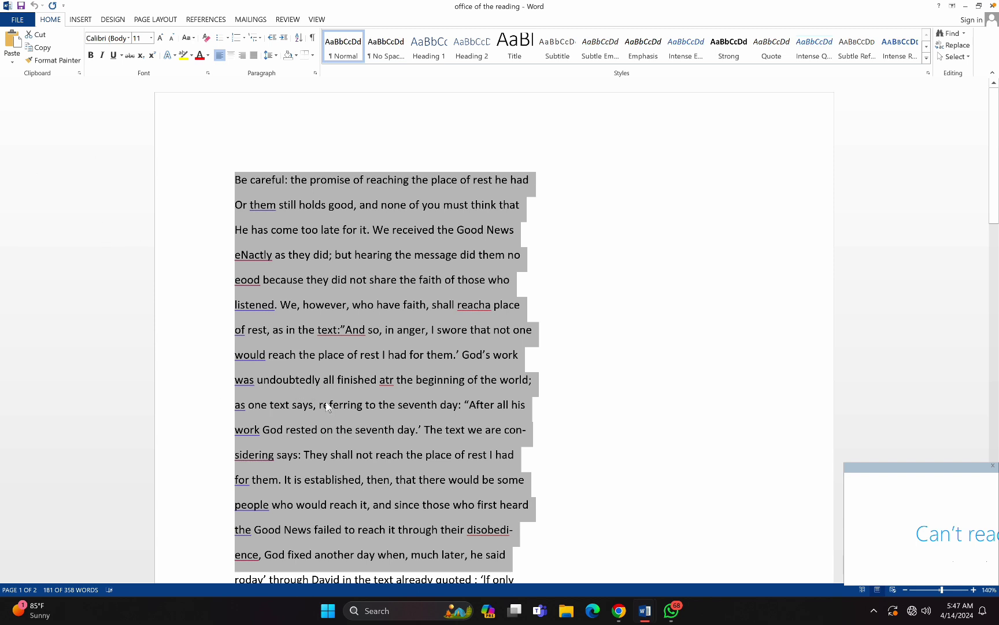
mouse_move(647, 618)
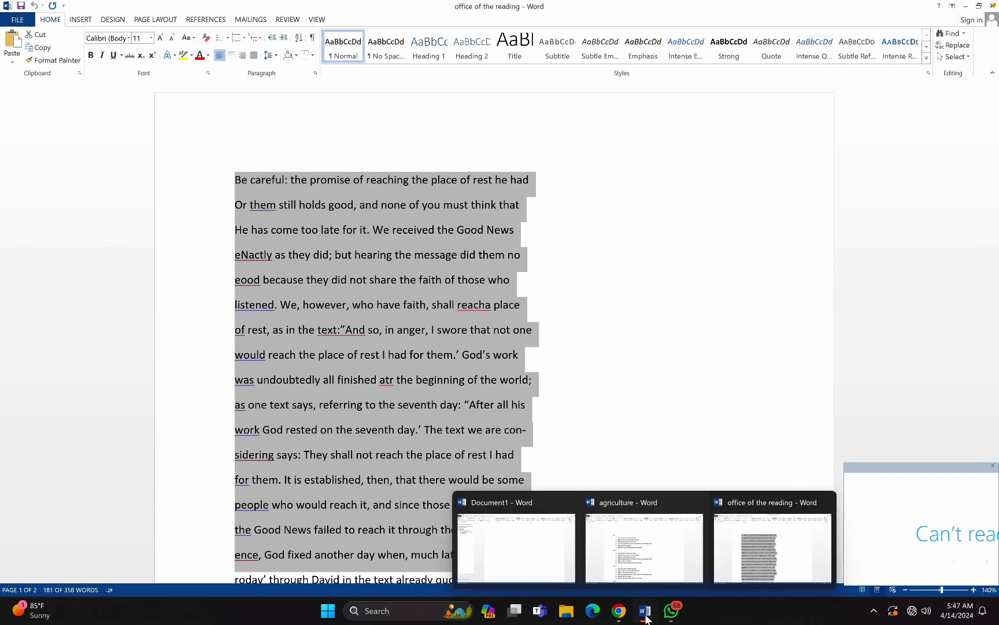
mouse_move(639, 588)
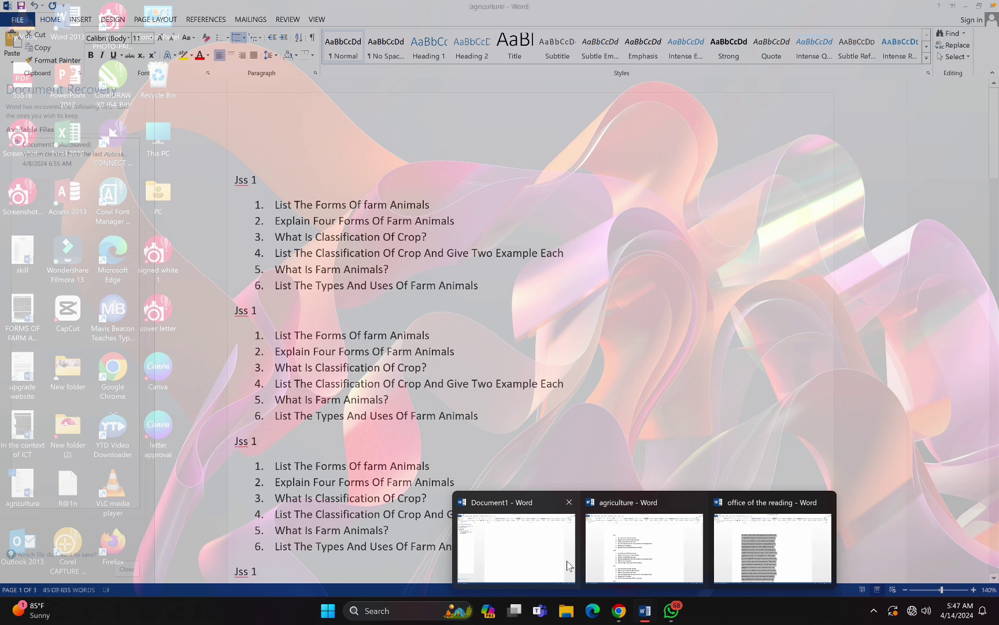
mouse_move(554, 562)
left_click(530, 549)
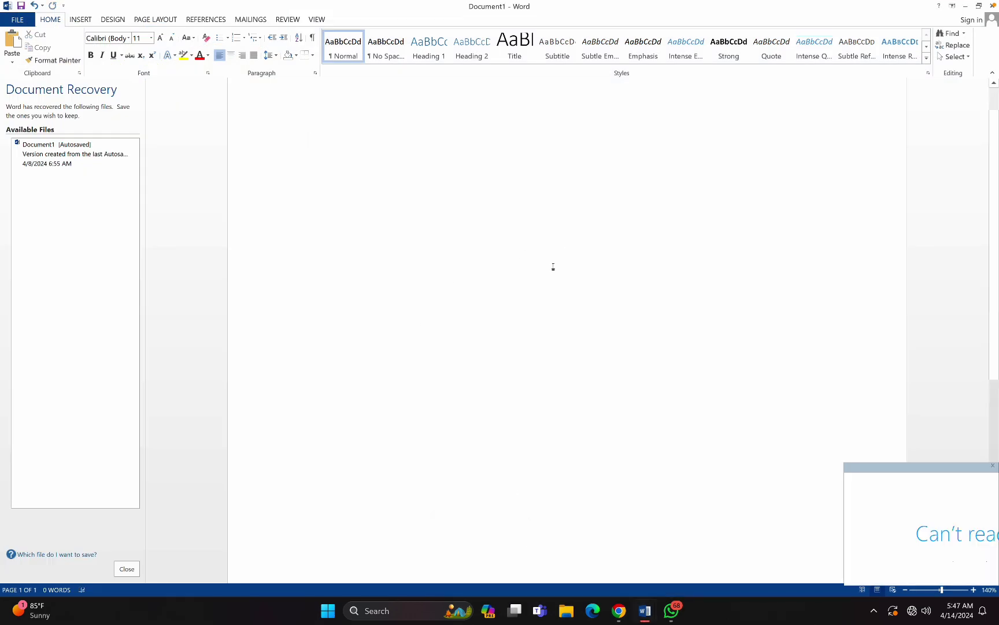
key("ctrl+v")
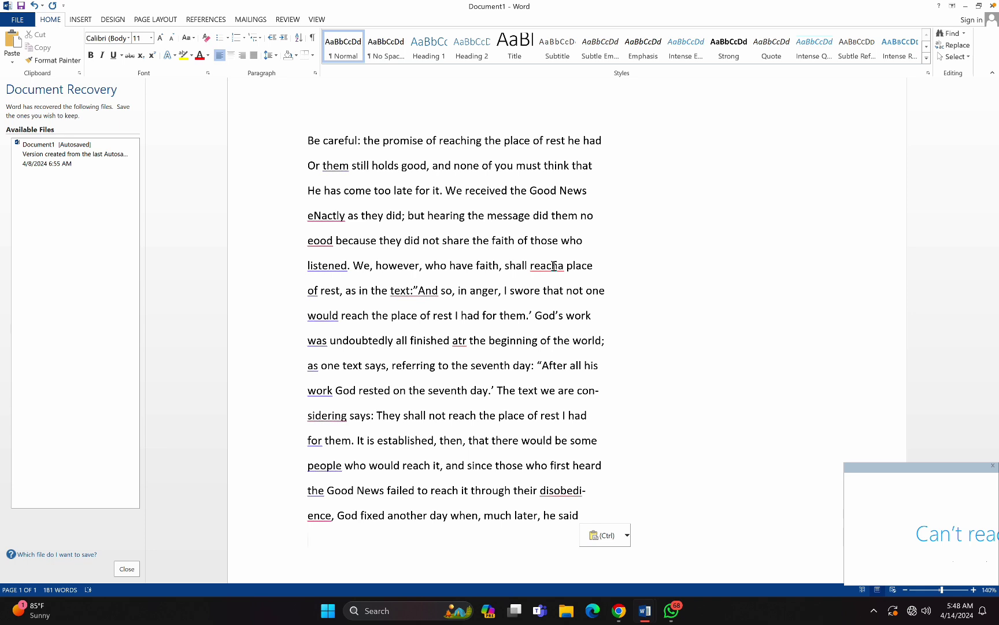
key("ctrl+z")
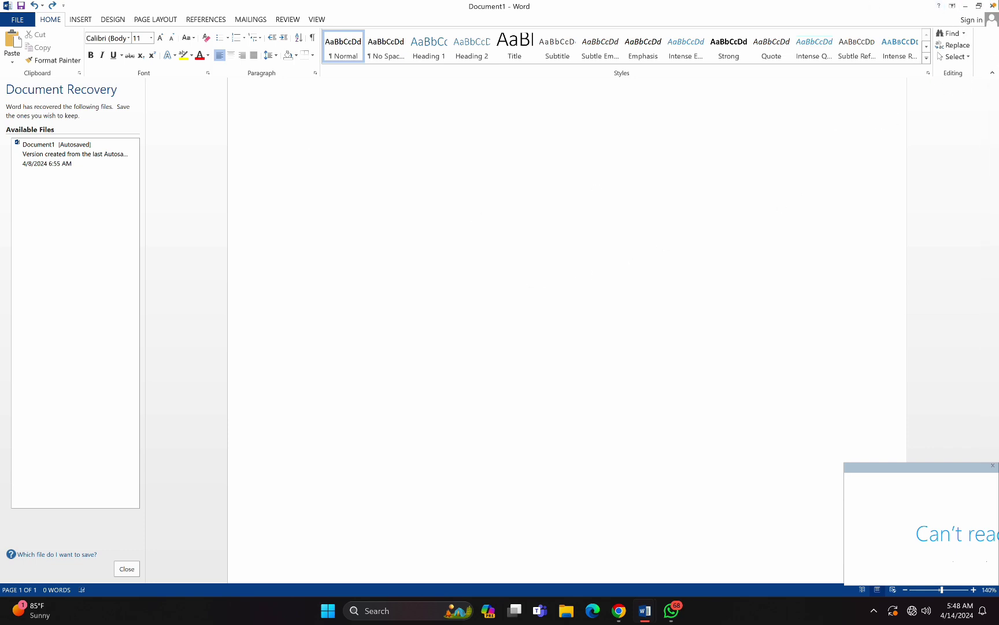
key("alt+F4")
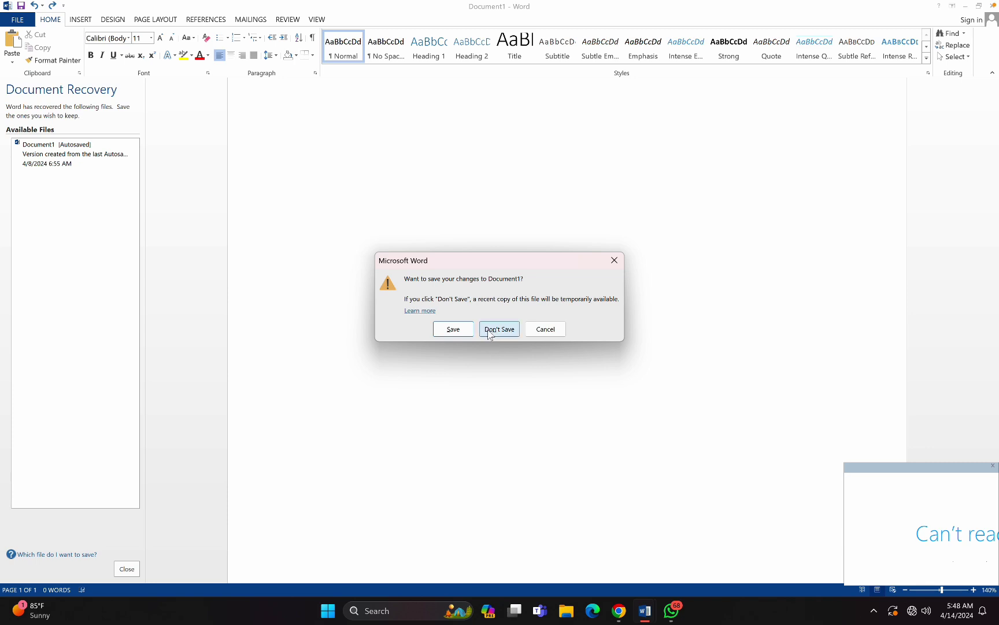
left_click(453, 329)
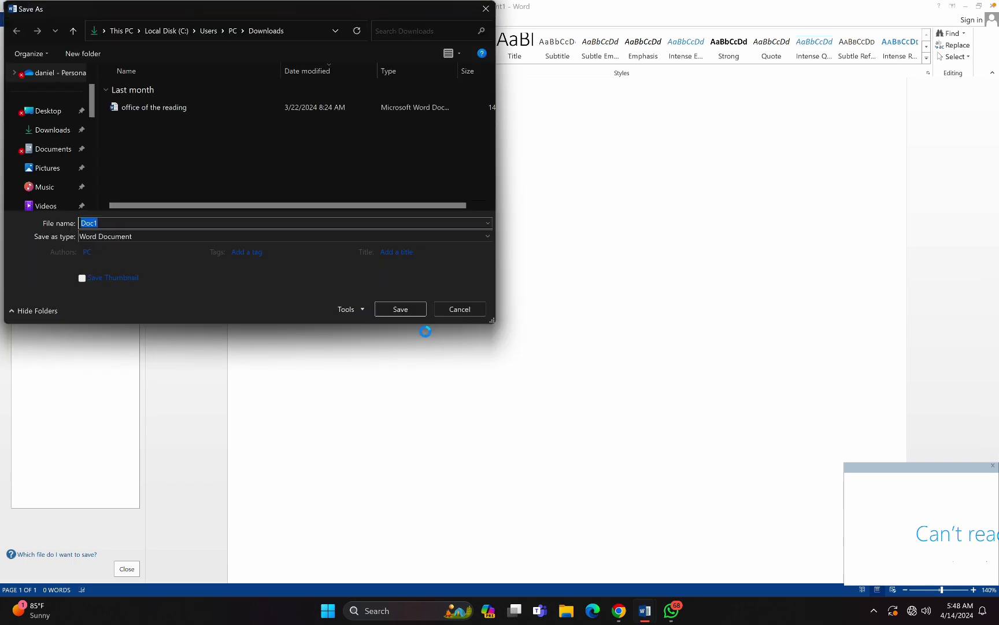
left_click(486, 9)
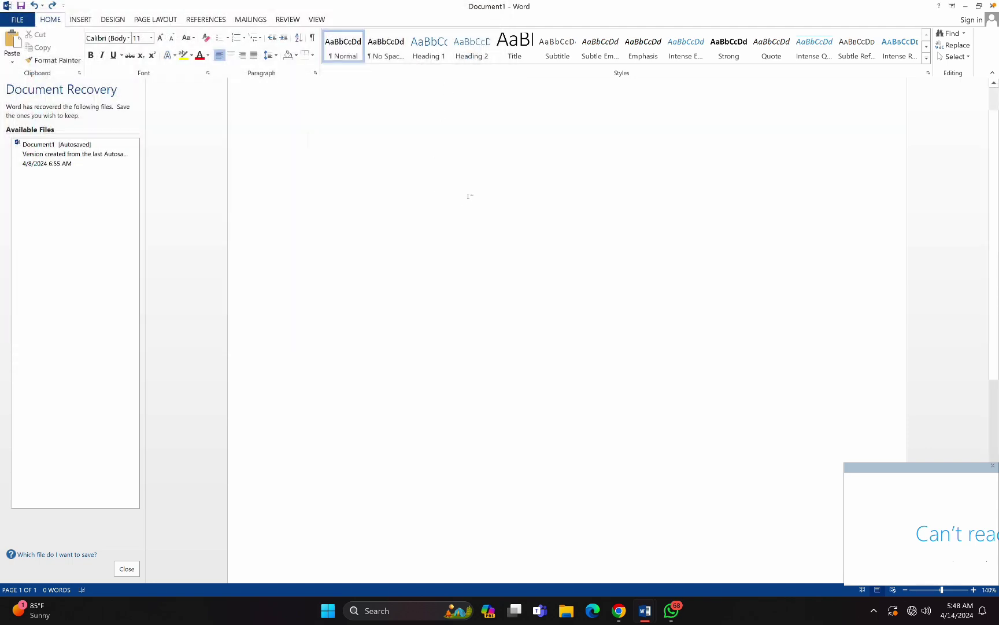
key("ctrl+s")
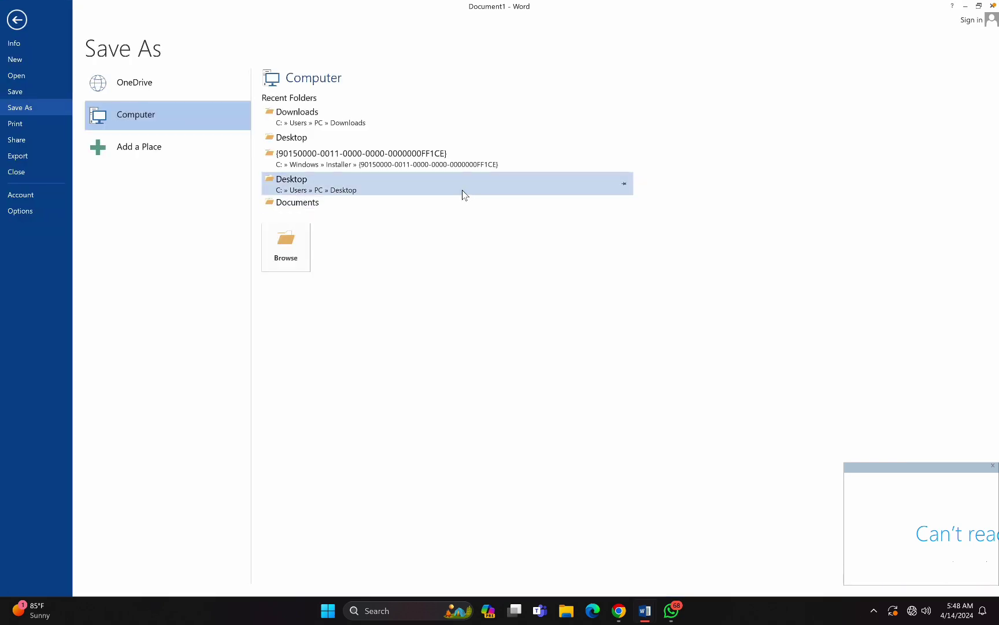
left_click(18, 20)
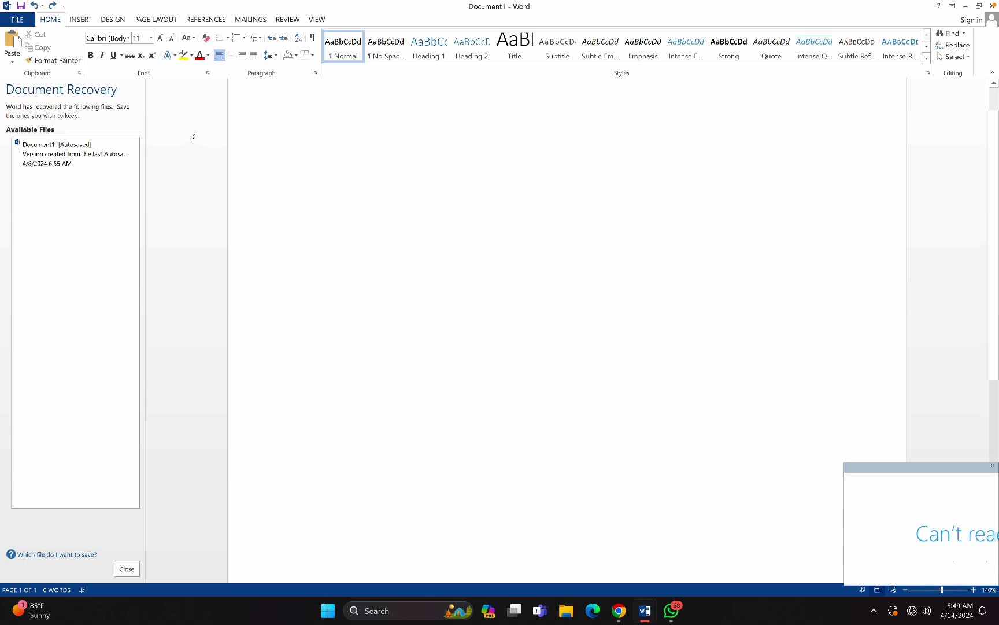
Review the file types available for saving the agriculture document, and save it in its existing Word format
left_click(28, 23)
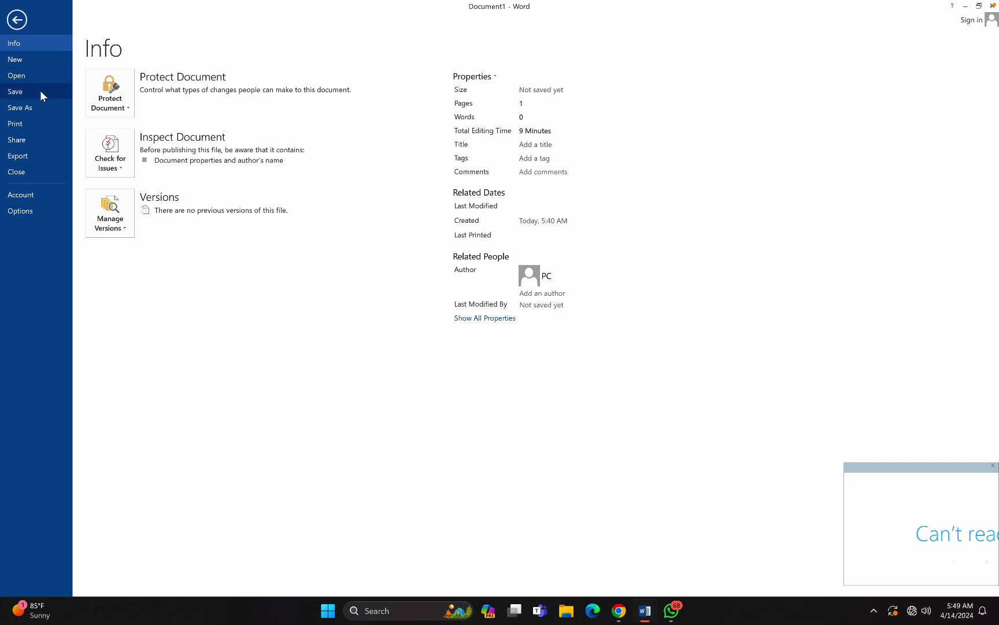
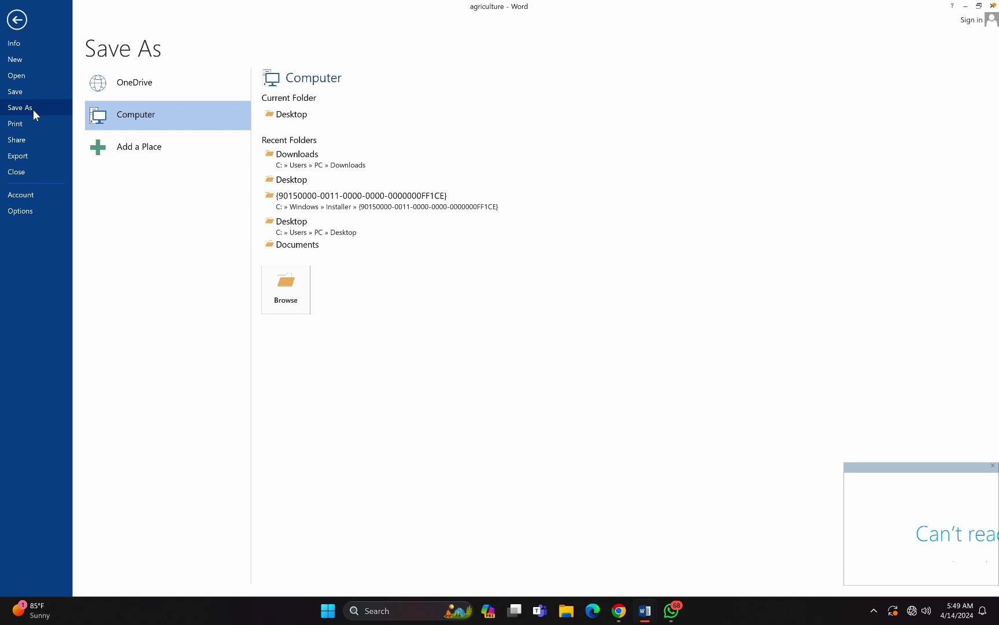
left_click(291, 306)
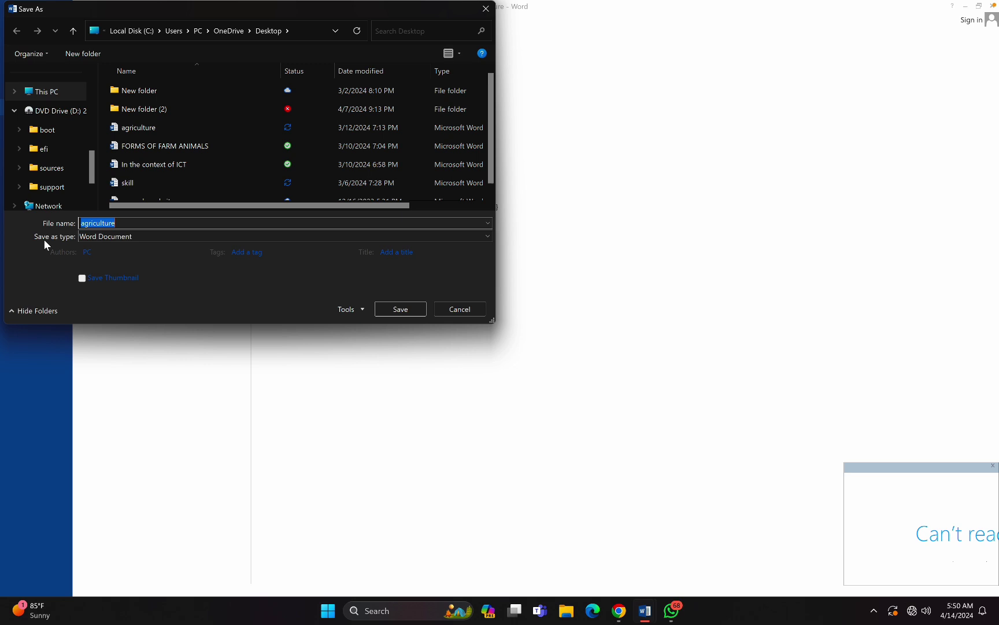
left_click(486, 236)
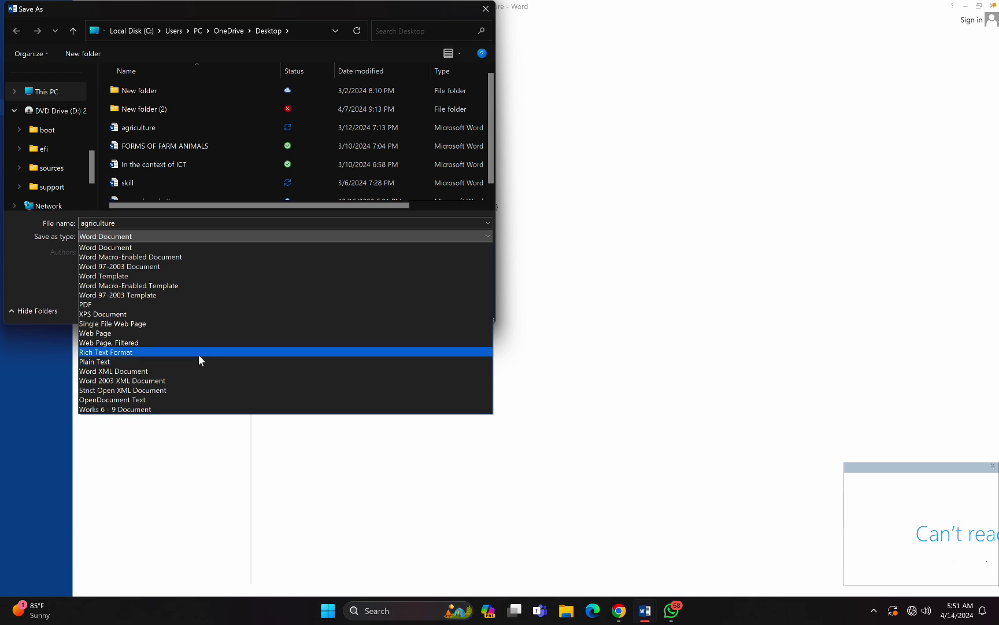
left_click(32, 290)
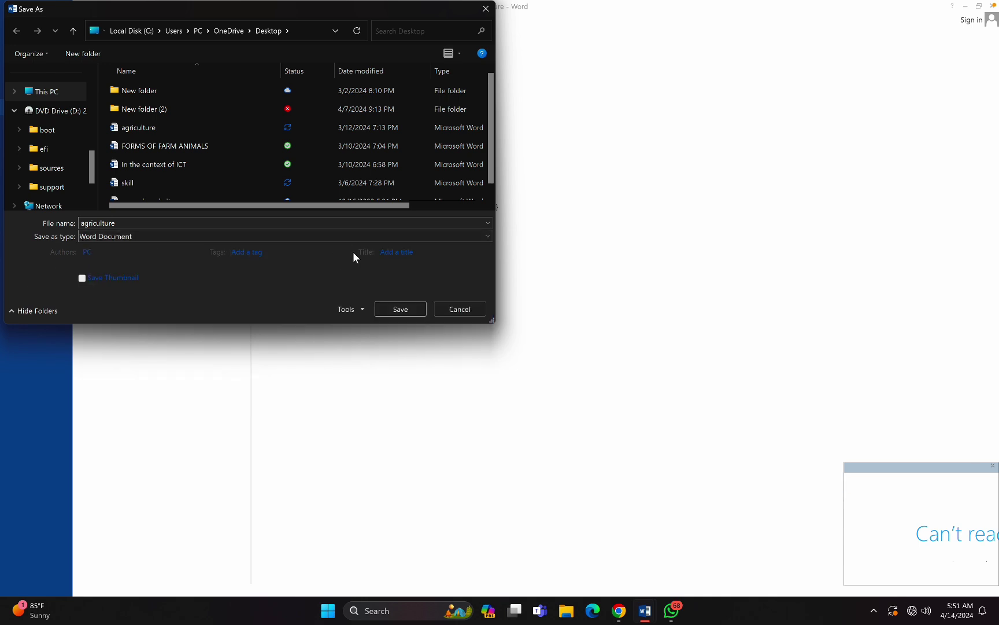
left_click(485, 9)
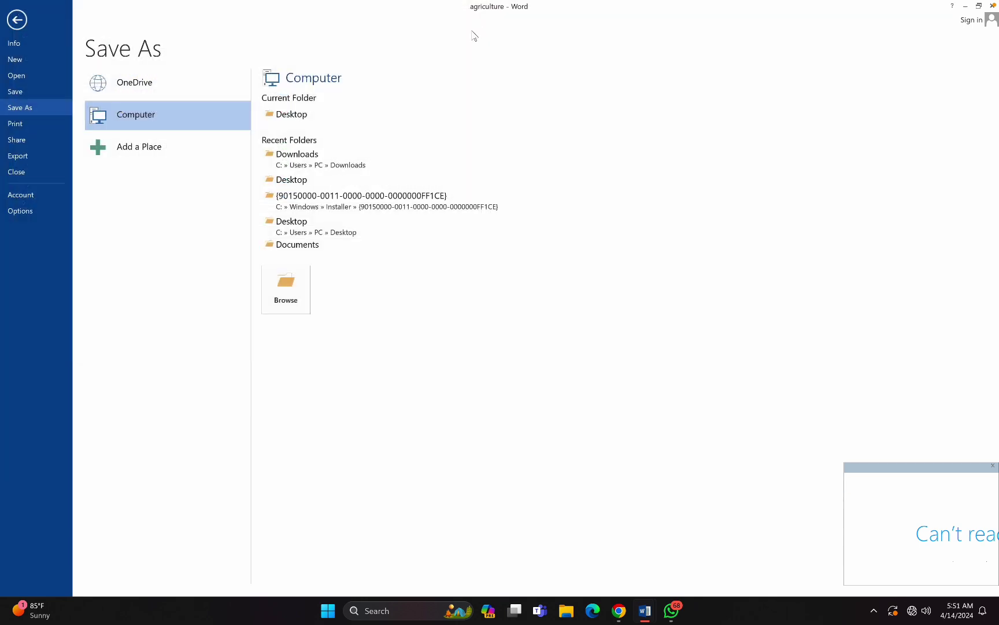
left_click(21, 91)
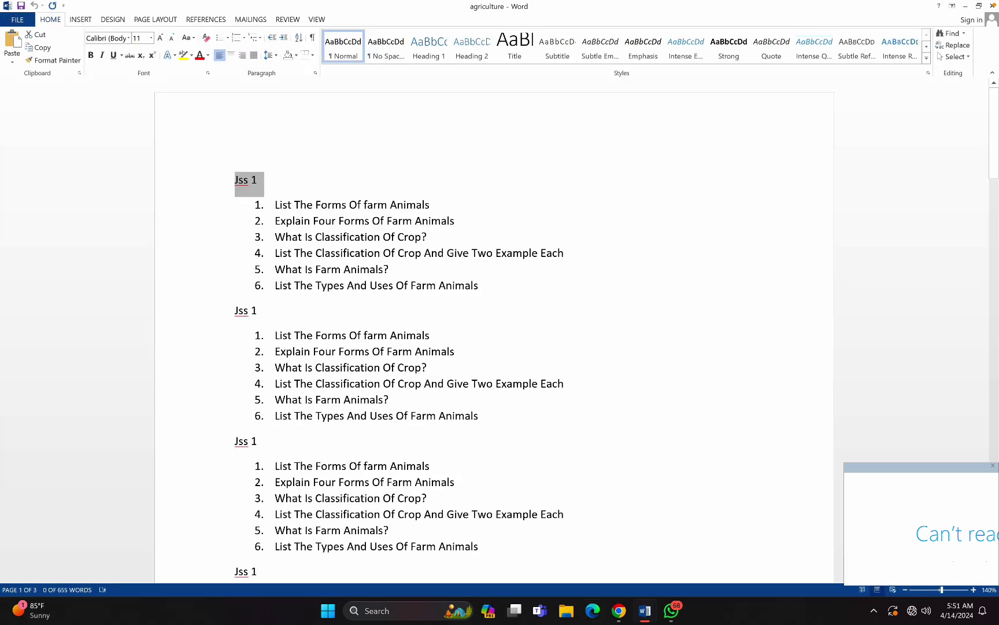
Examine the save location, file name and file type options for Document1 without saving it
mouse_move(636, 618)
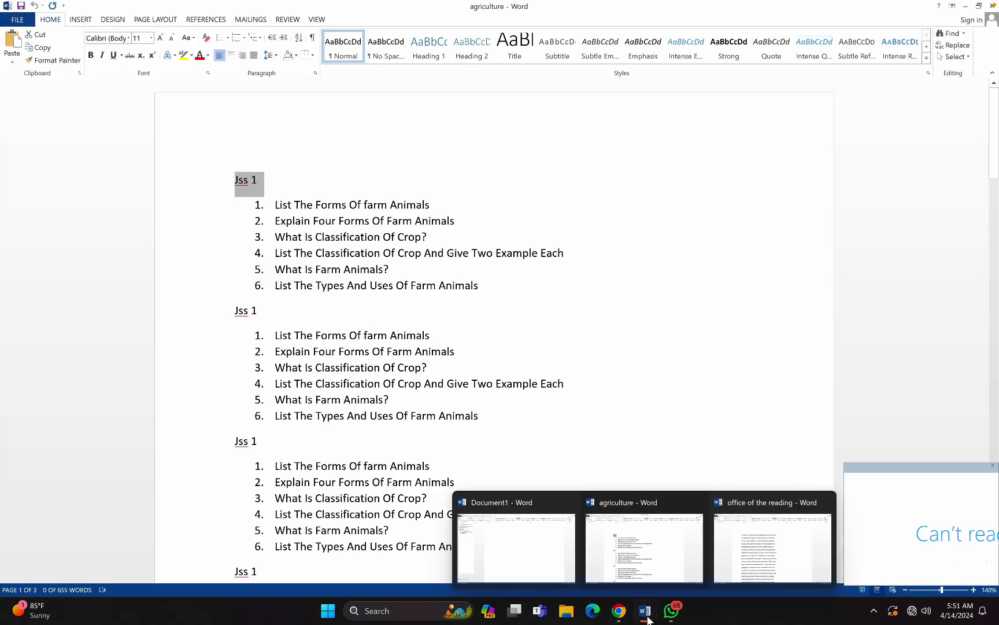
left_click(563, 575)
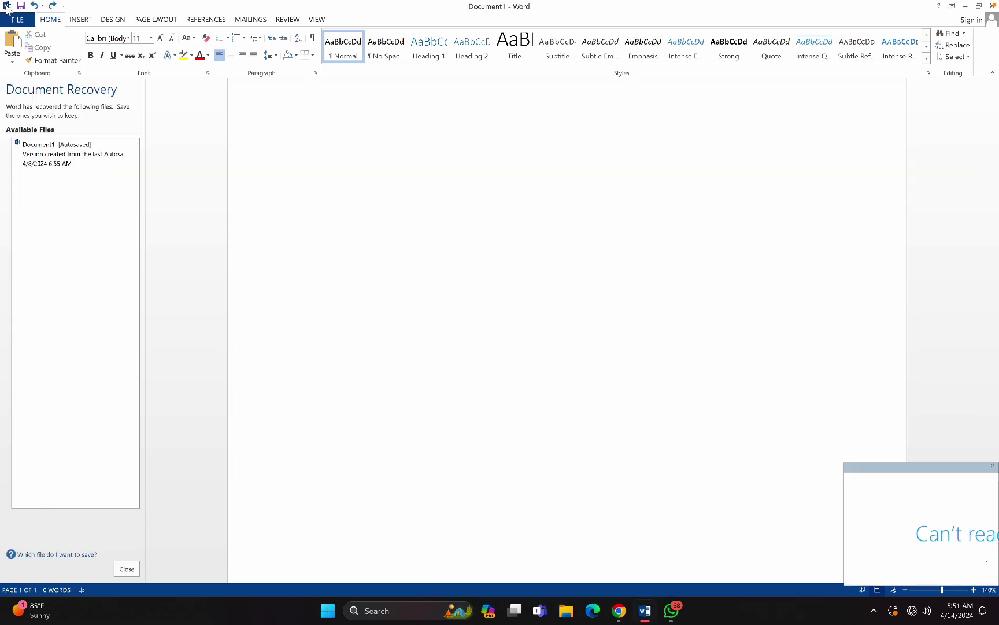
left_click(17, 19)
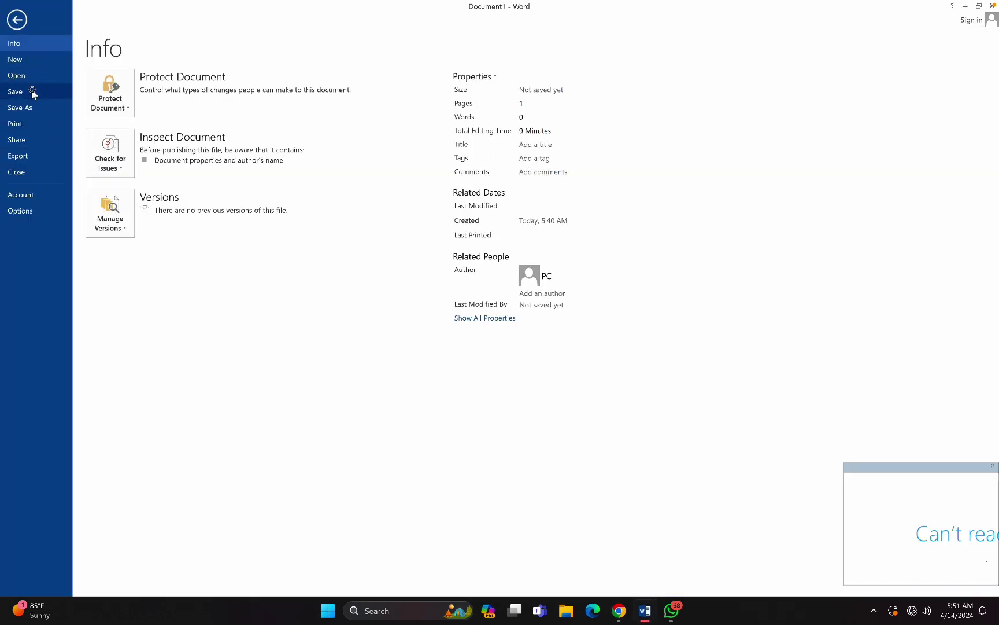
left_click(32, 92)
left_click(281, 255)
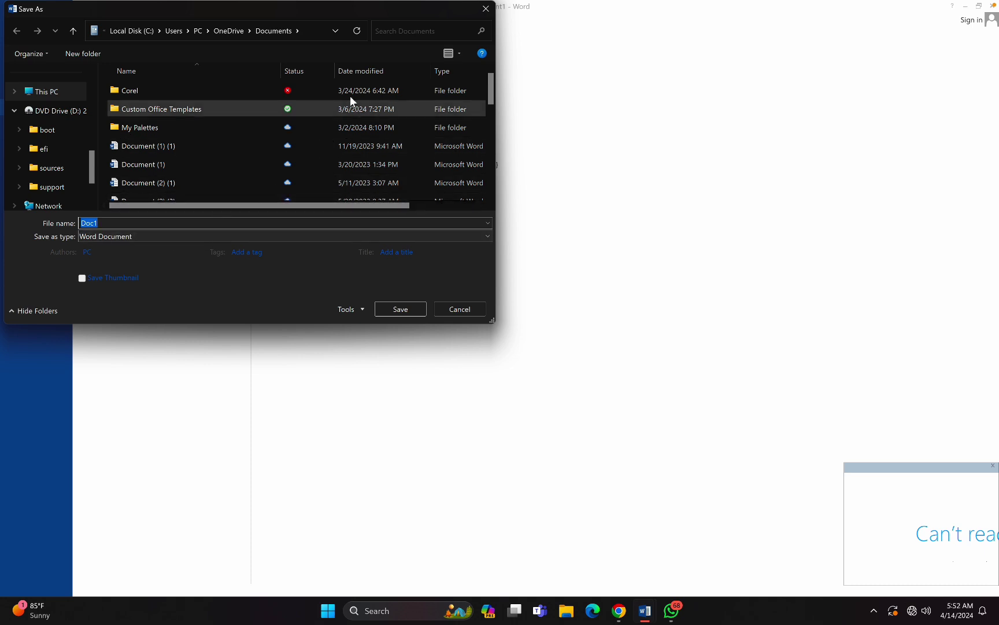
left_click(486, 9)
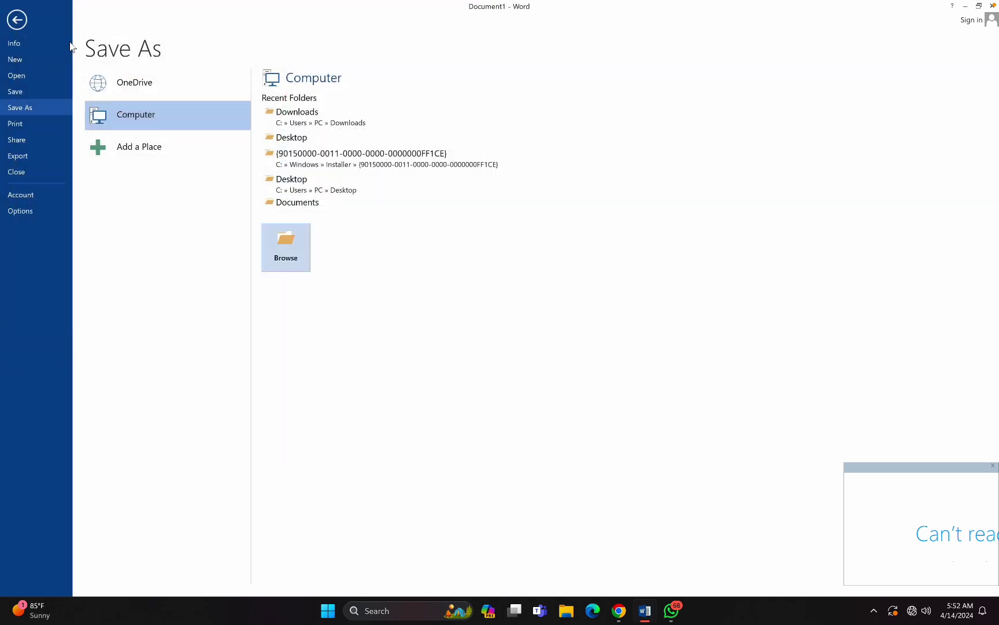
left_click(16, 20)
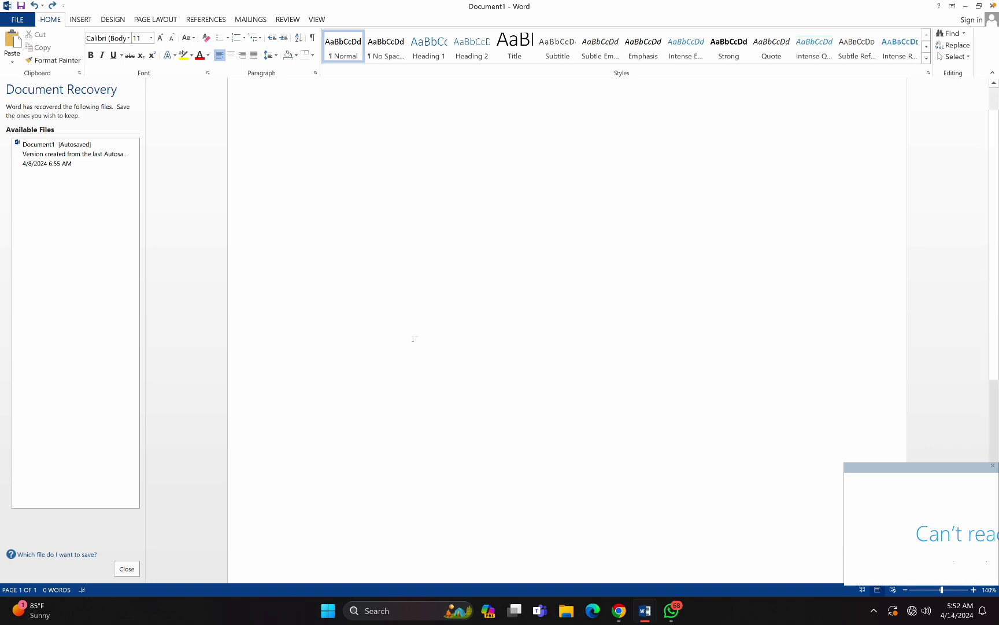
Save the agriculture document as a PDF named agriculture on the Desktop
mouse_move(645, 610)
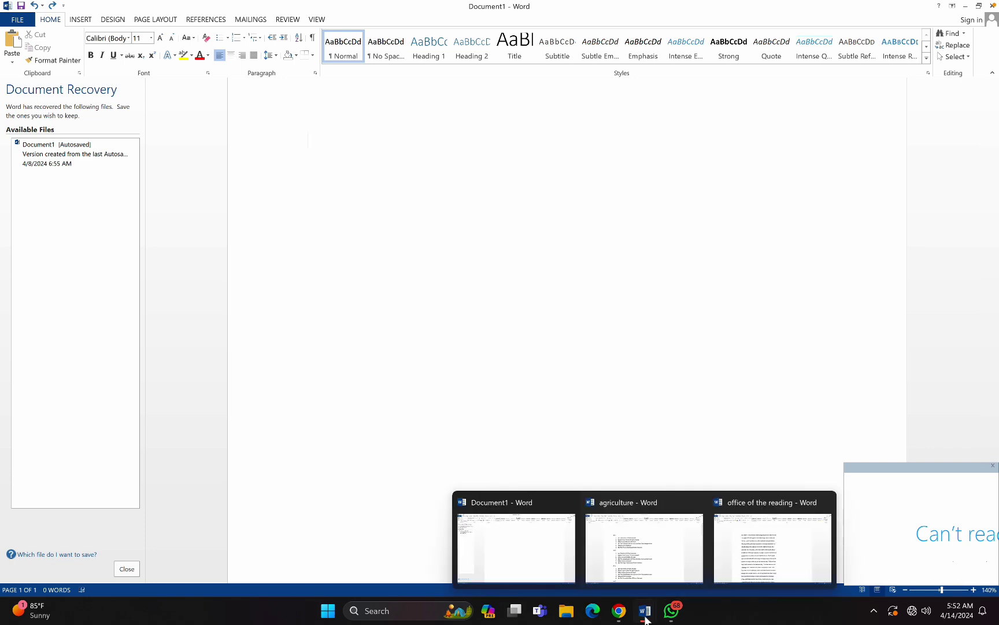
left_click(659, 550)
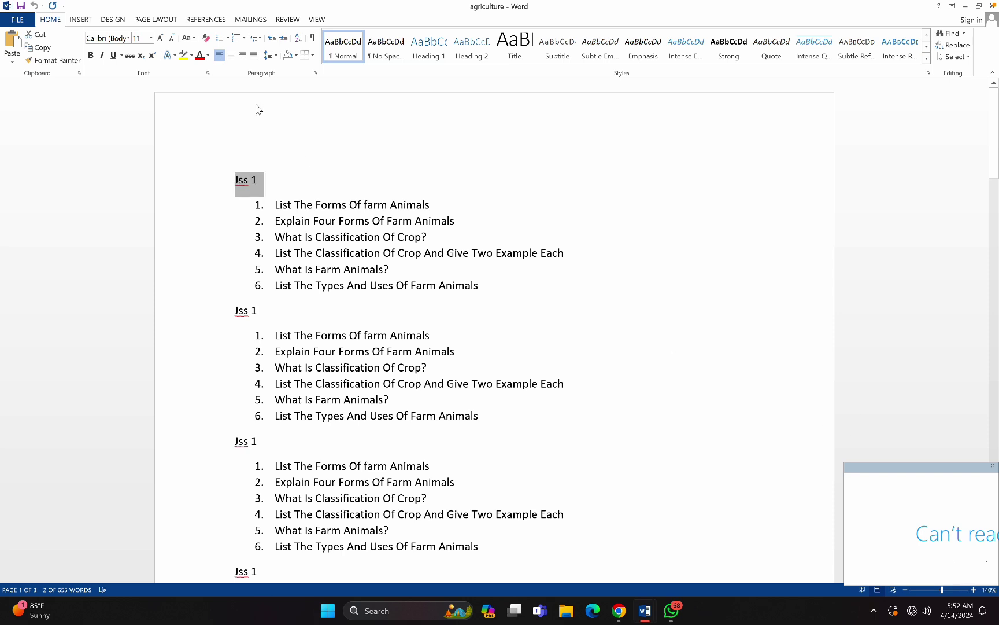
left_click(13, 21)
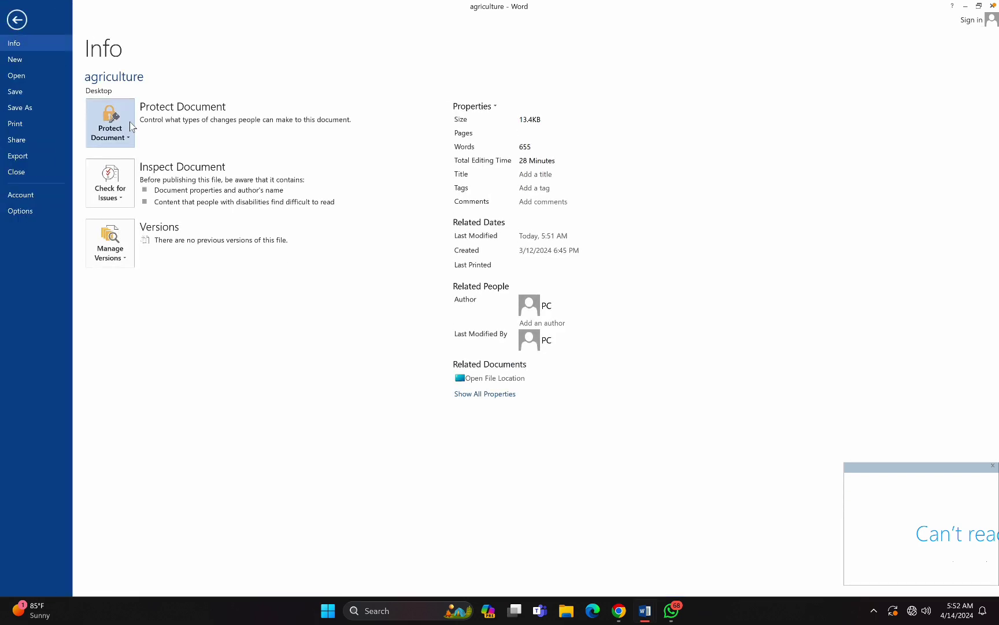
left_click(8, 109)
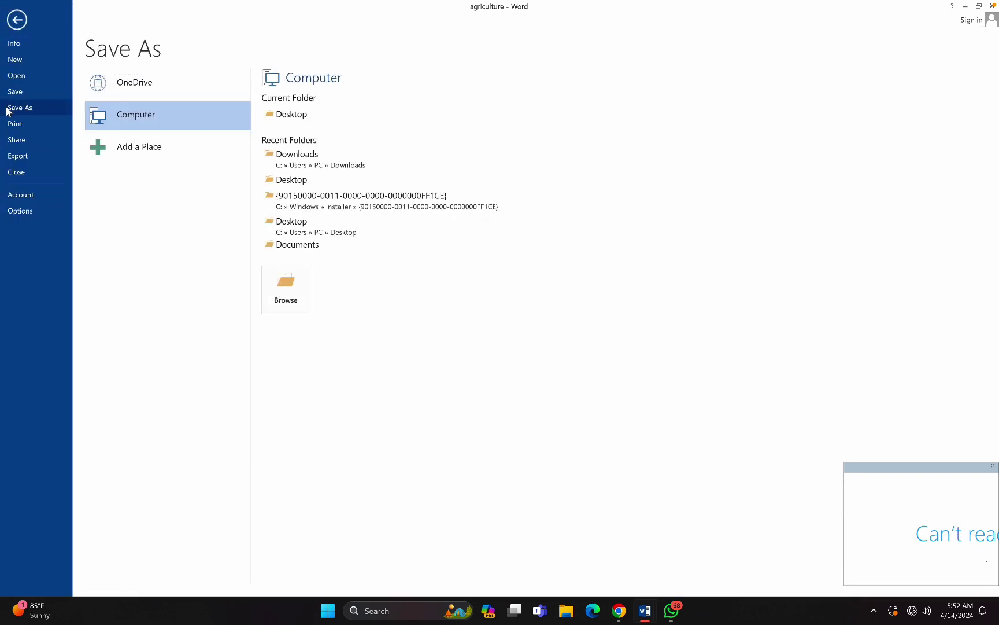
left_click(273, 300)
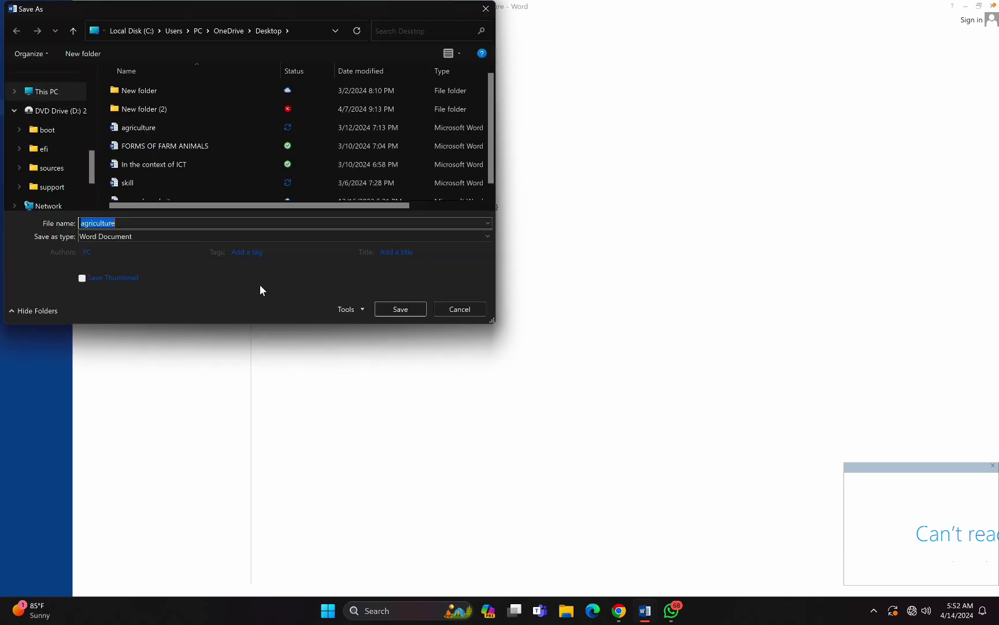
left_click(187, 236)
left_click(128, 306)
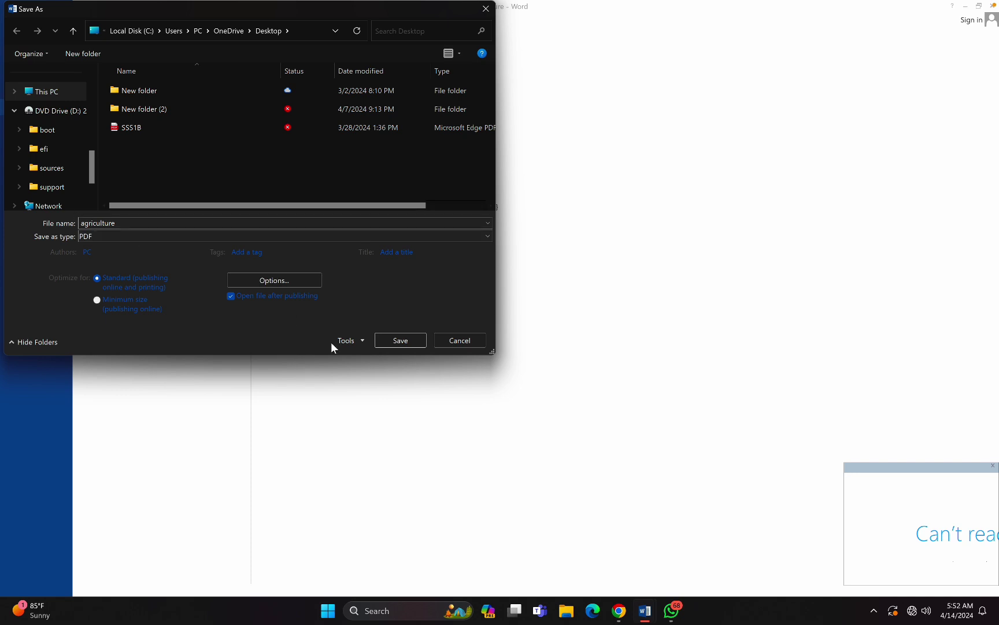
left_click(406, 338)
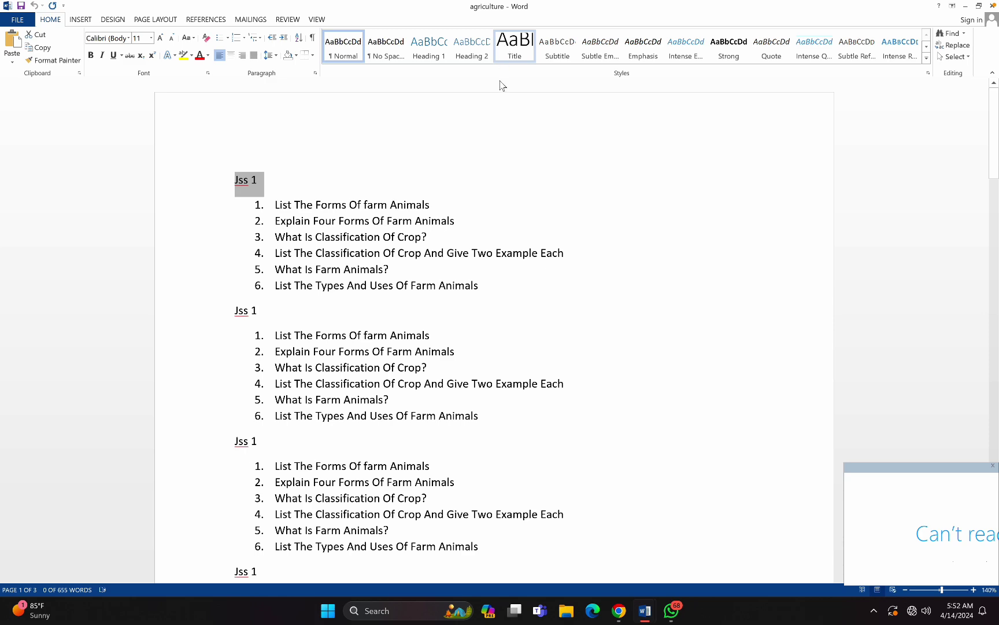
Minimize the Word windows to view the exported agriculture PDF in Microsoft Edge, and return to the agriculture document in Word
left_click(966, 6)
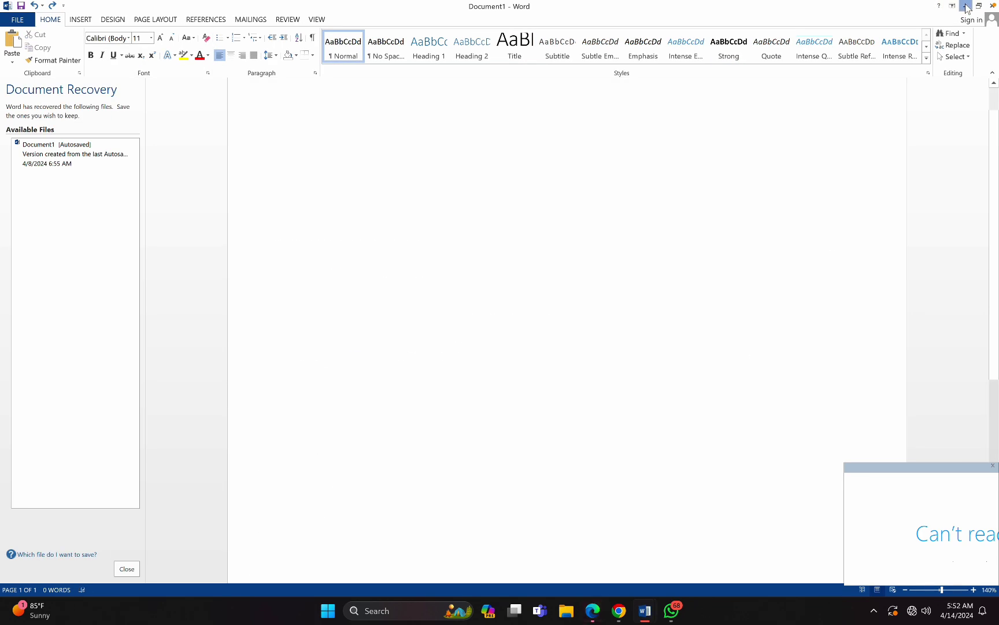
left_click(966, 5)
left_click(967, 6)
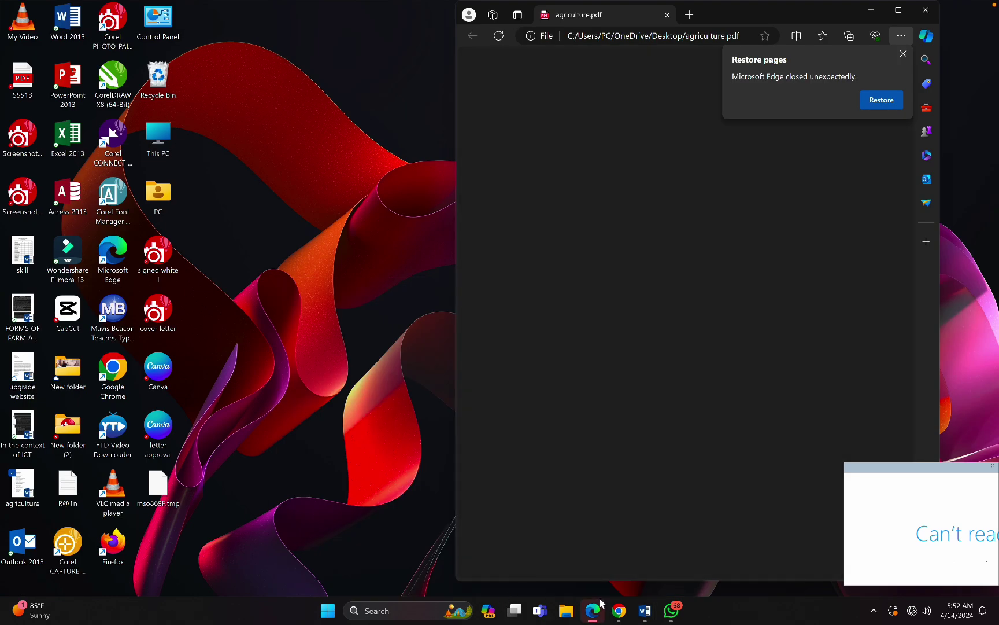
mouse_move(599, 596)
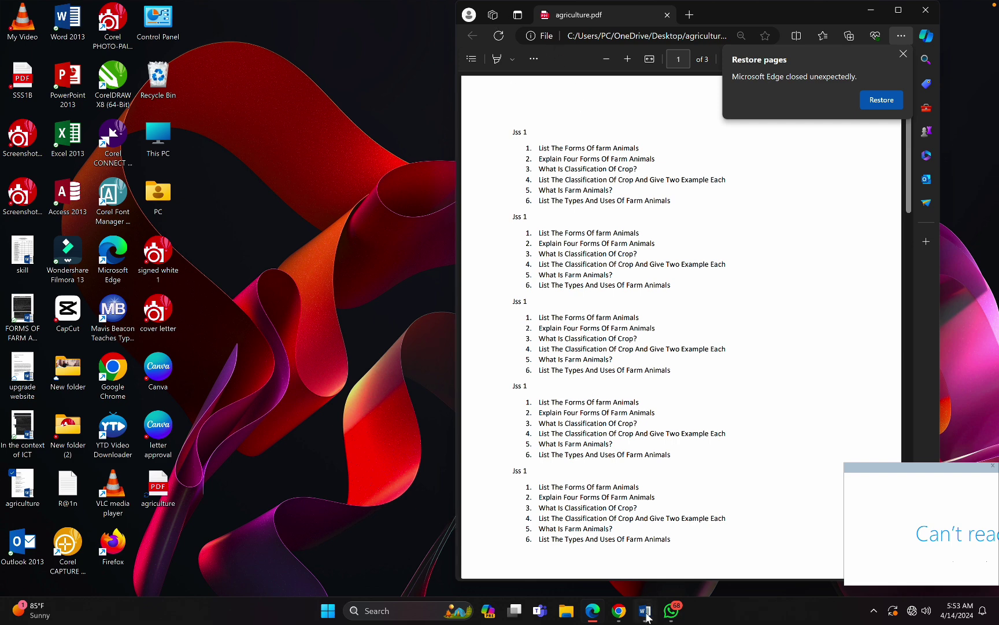
mouse_move(646, 616)
left_click(632, 552)
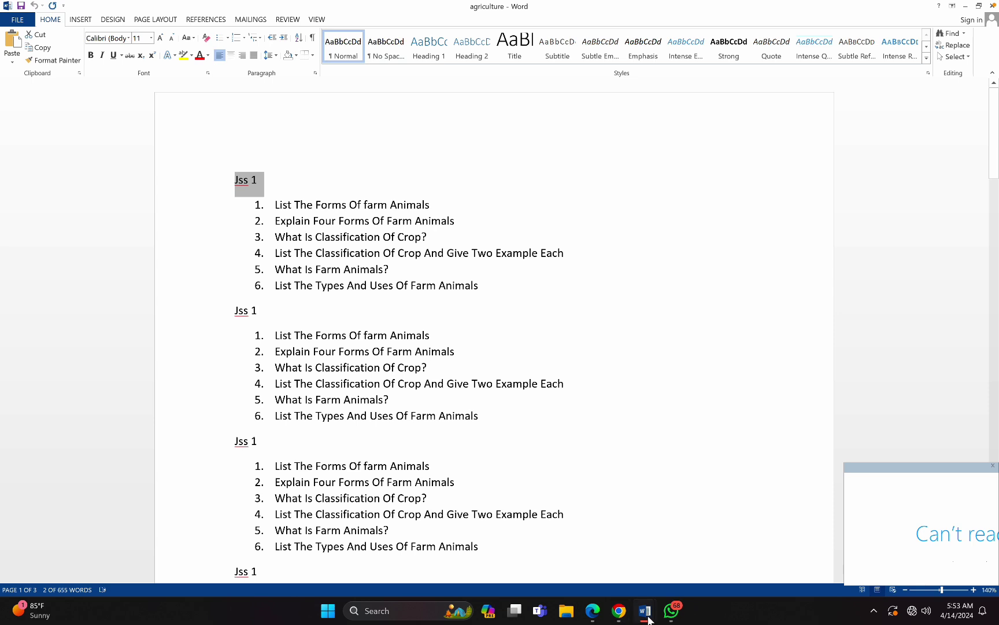
Switch to Document1 and look through the commands for inserting, design, page layout, references, mailings, review and view
mouse_move(645, 610)
left_click(477, 540)
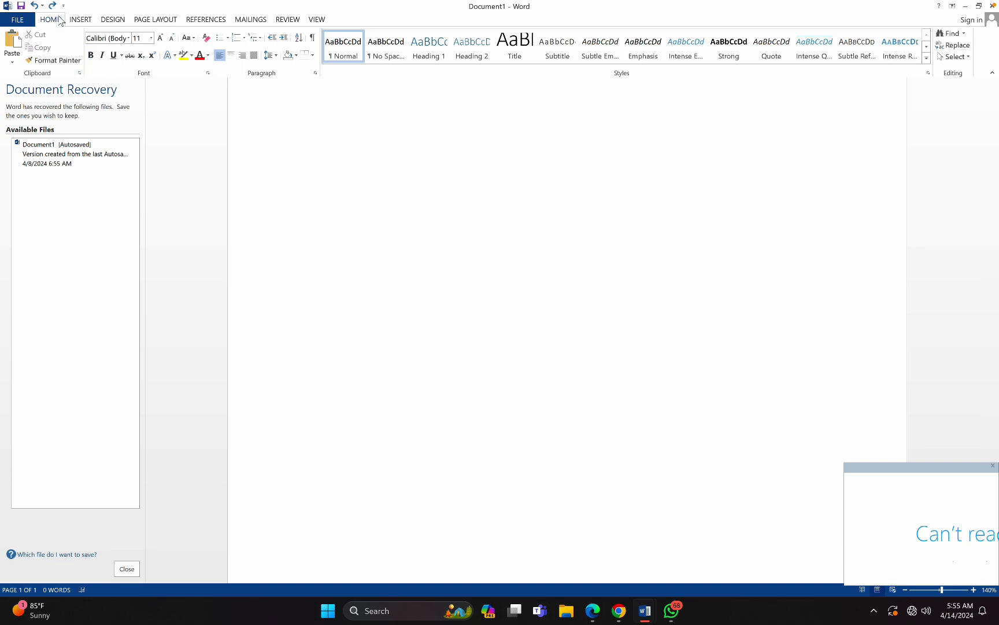
left_click(78, 19)
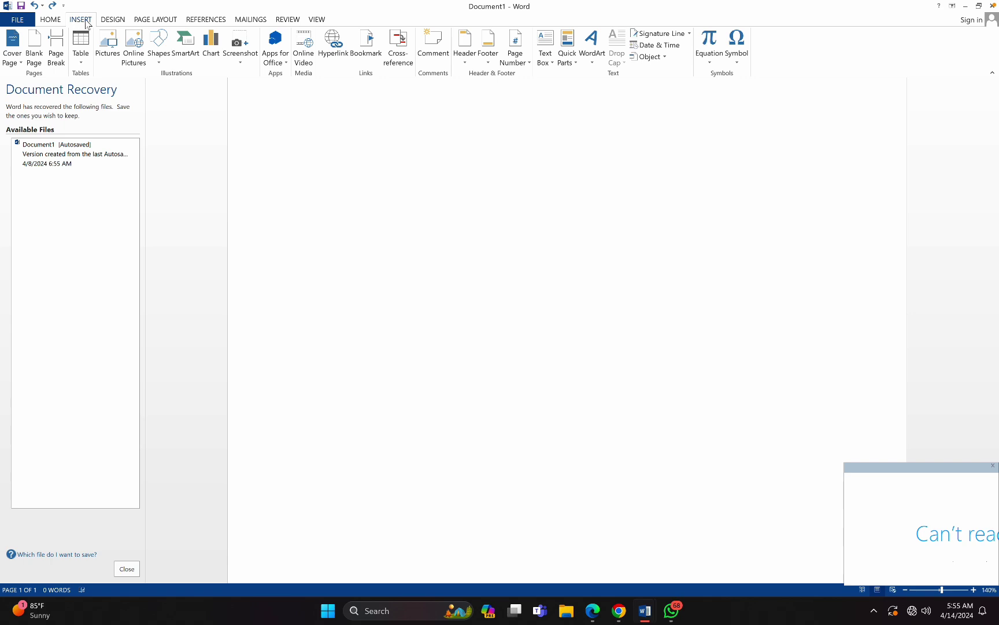
left_click(112, 20)
left_click(174, 21)
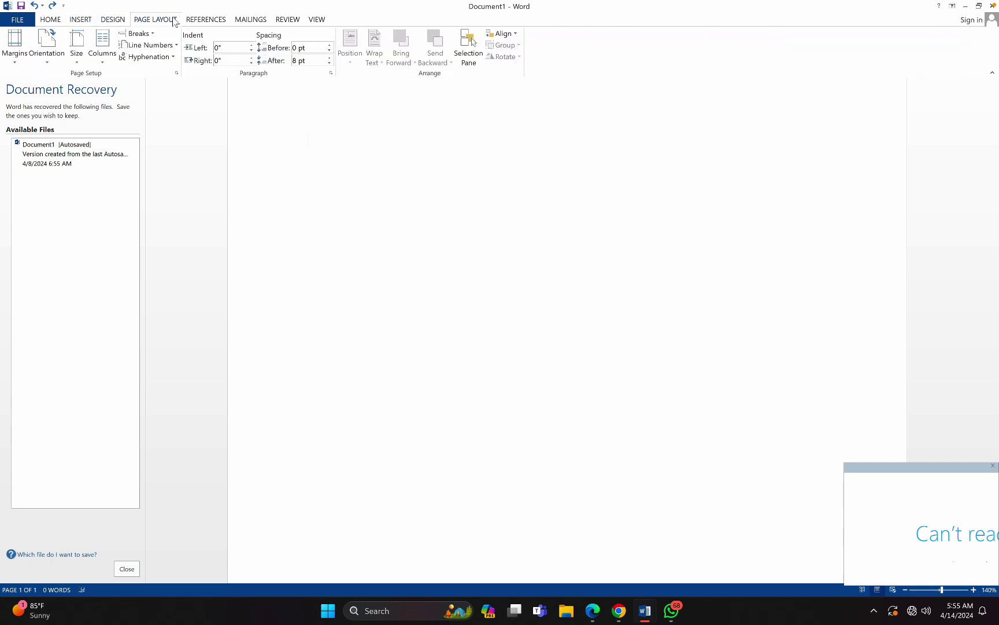
left_click(222, 21)
left_click(254, 20)
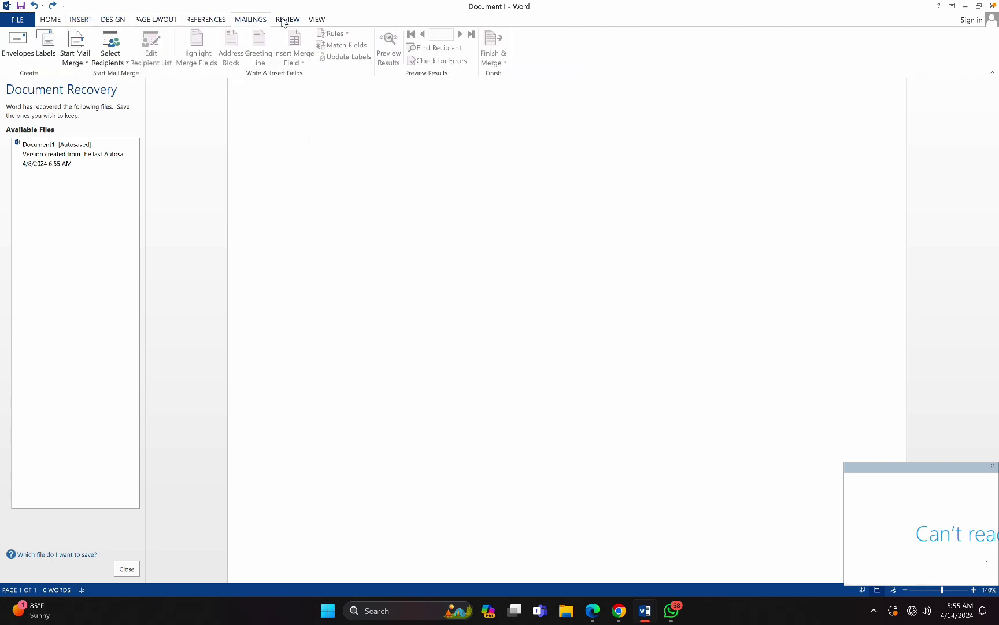
left_click(285, 22)
left_click(313, 23)
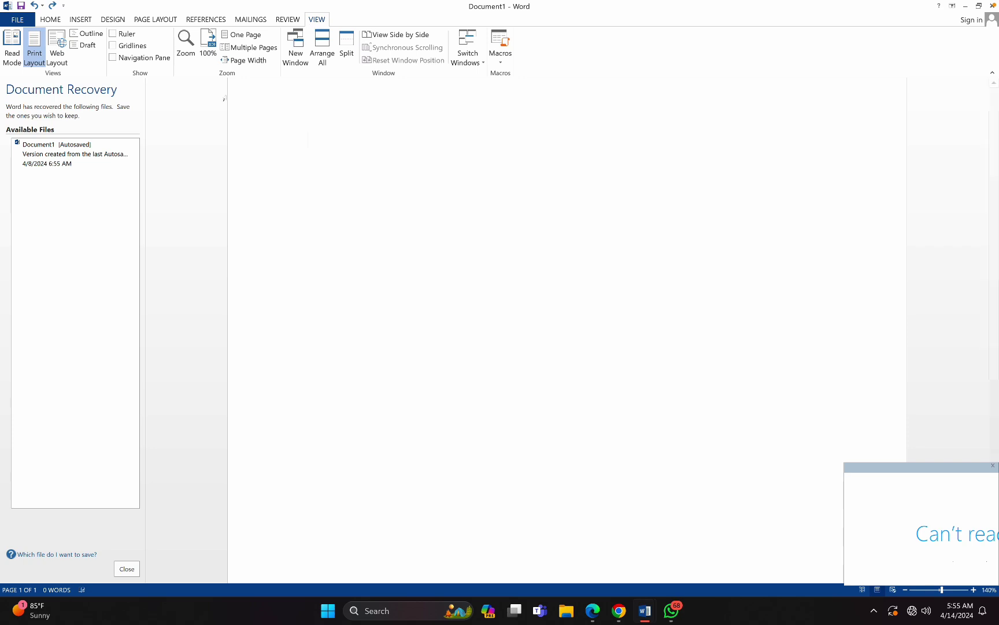
mouse_move(125, 146)
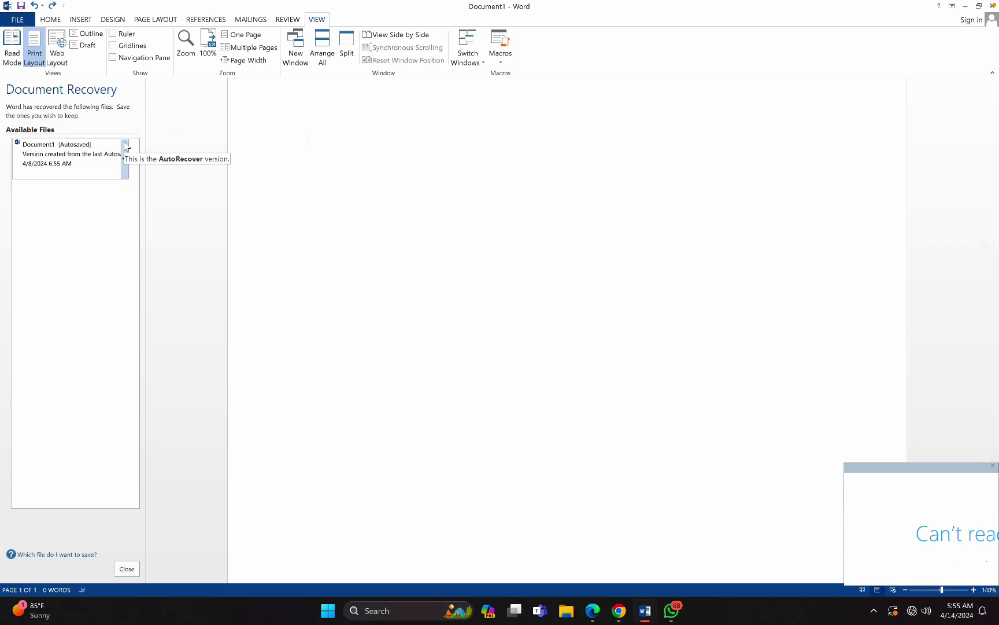